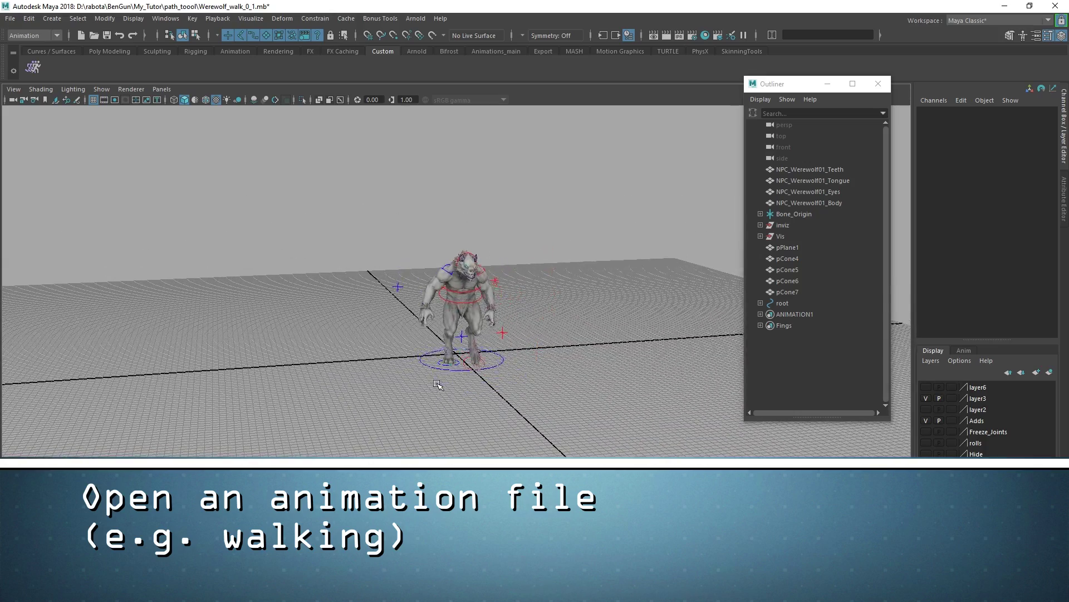
# Select the ANIMATION1 controls, inspect their repeating cycles, and set the playback end frame to 320
pyautogui.moveTo(437, 389)
pyautogui.keyDown('alt'); pyautogui.mouseDown()
pyautogui.moveTo(503, 425)
pyautogui.moveTo(444, 385)
pyautogui.mouseUp(); pyautogui.keyUp('alt')
pyautogui.click(782, 303)
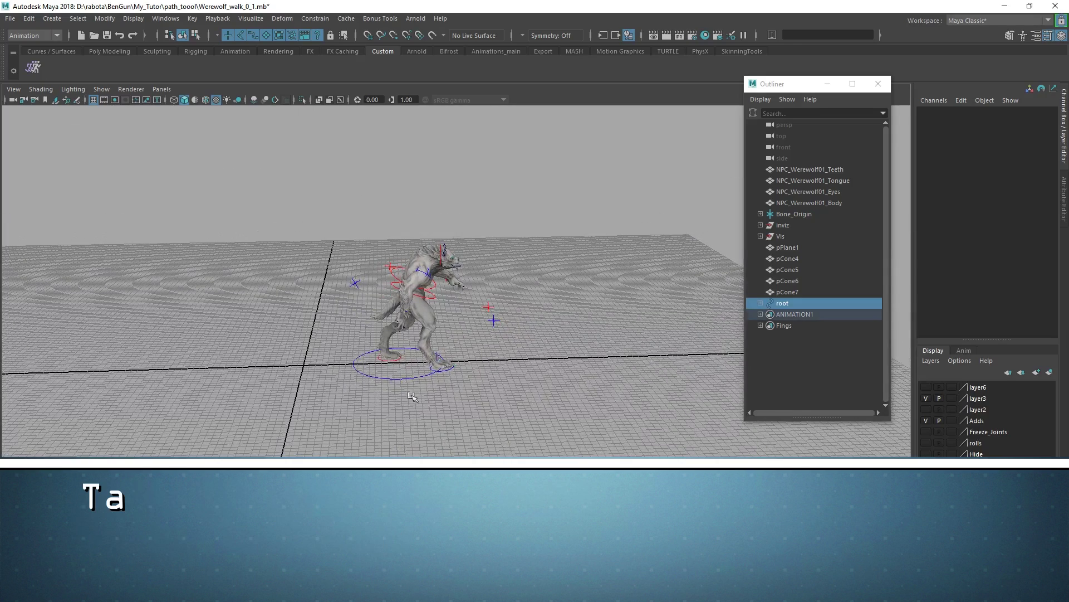
pyautogui.click(791, 315)
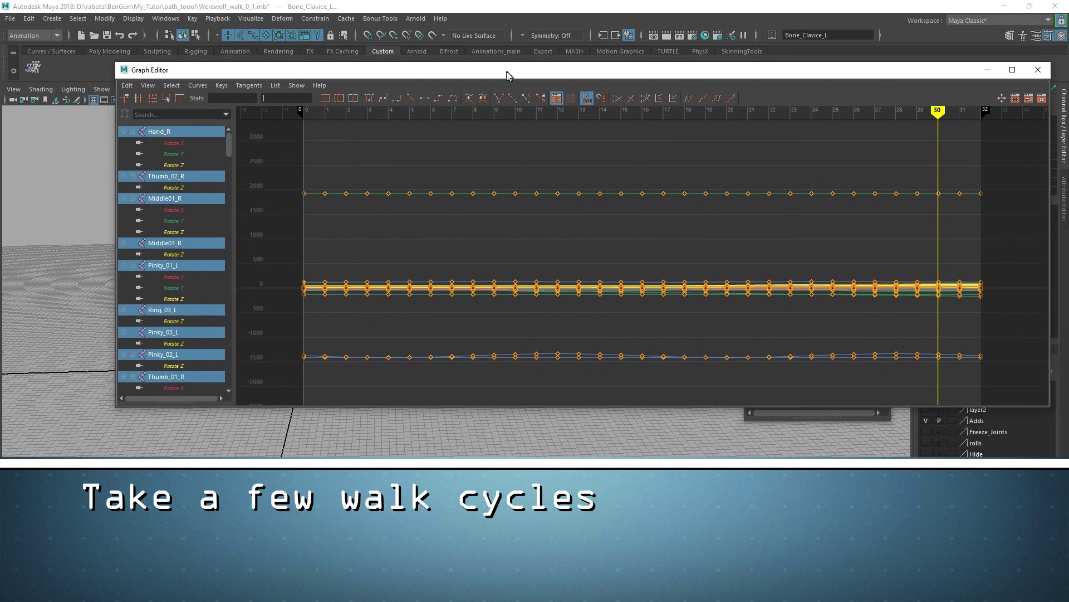
pyautogui.keyDown('alt'); pyautogui.moveTo(773, 243); pyautogui.dragTo(627, 222, button='right'); pyautogui.keyUp('alt')
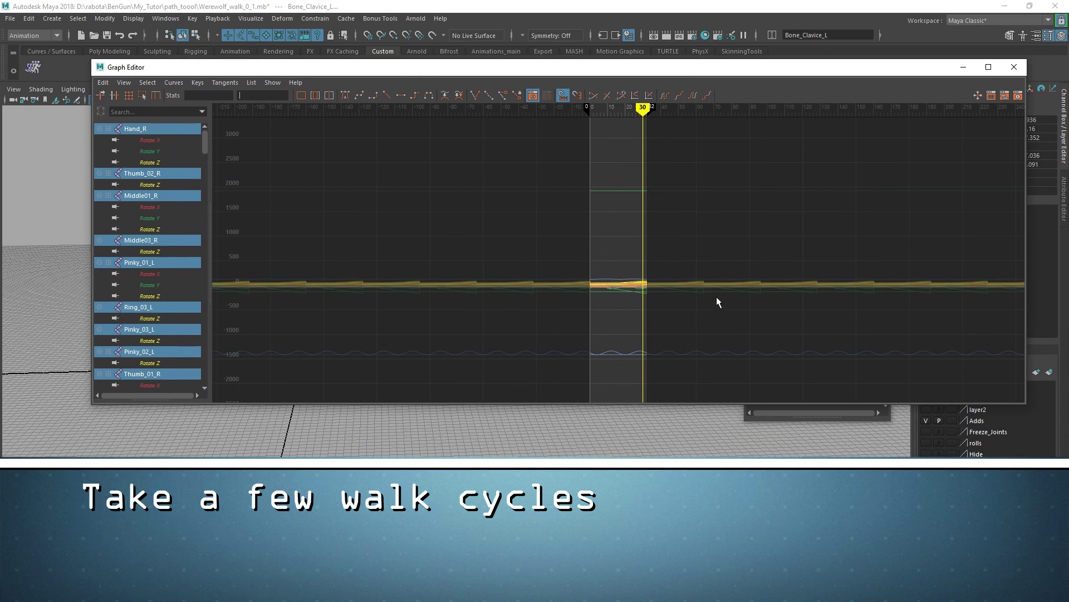
pyautogui.keyDown('alt'); pyautogui.moveTo(623, 297); pyautogui.dragTo(623, 296, button='right'); pyautogui.keyUp('alt')
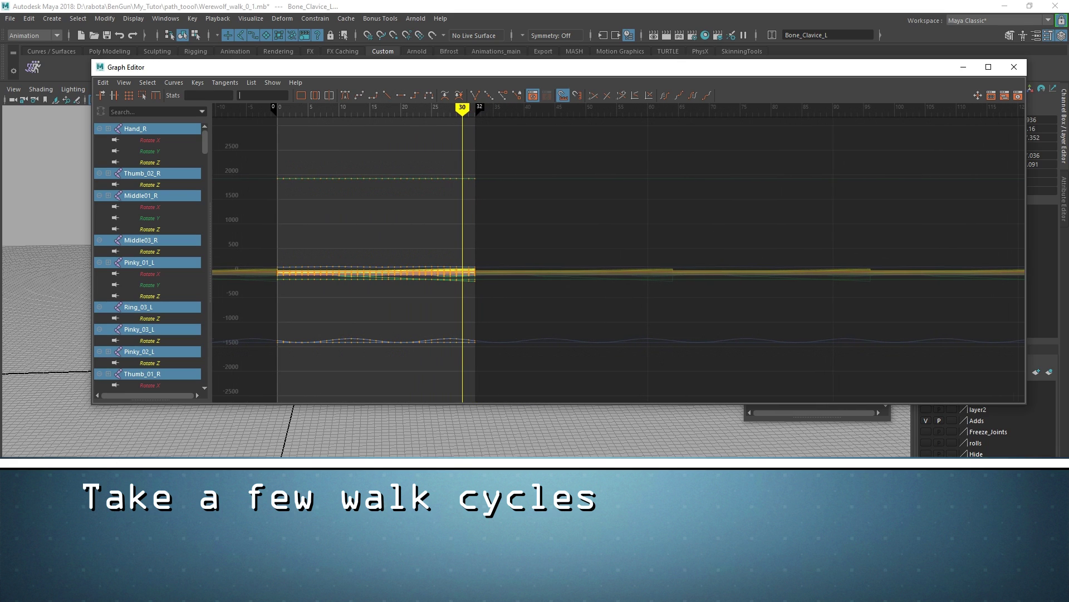
pyautogui.write('320')
pyautogui.press('Return')
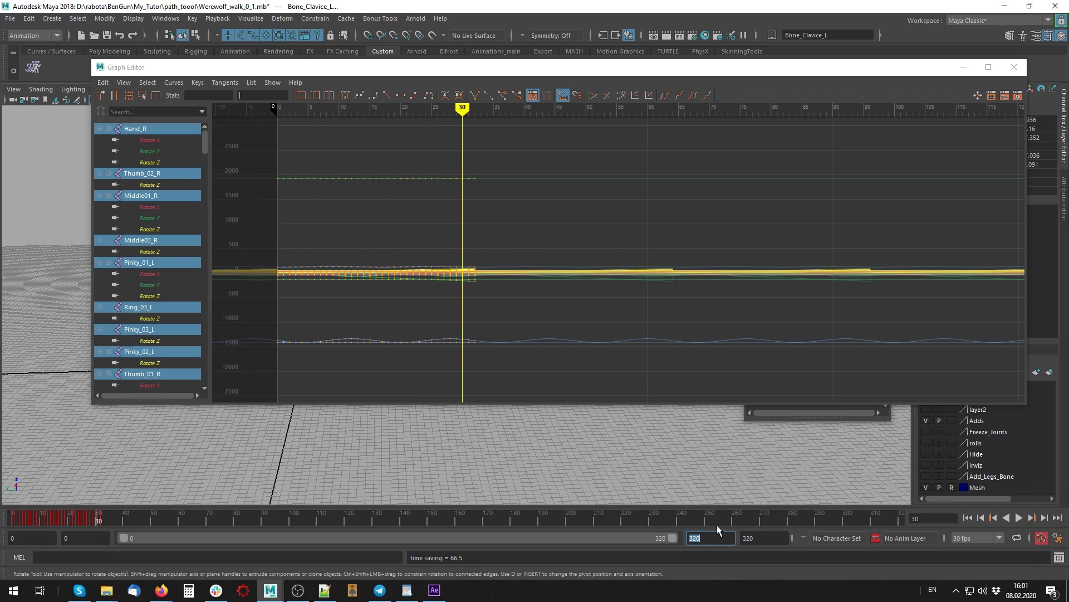
pyautogui.keyDown('alt'); pyautogui.moveTo(549, 281); pyautogui.dragTo(520, 250, button='right'); pyautogui.keyUp('alt')
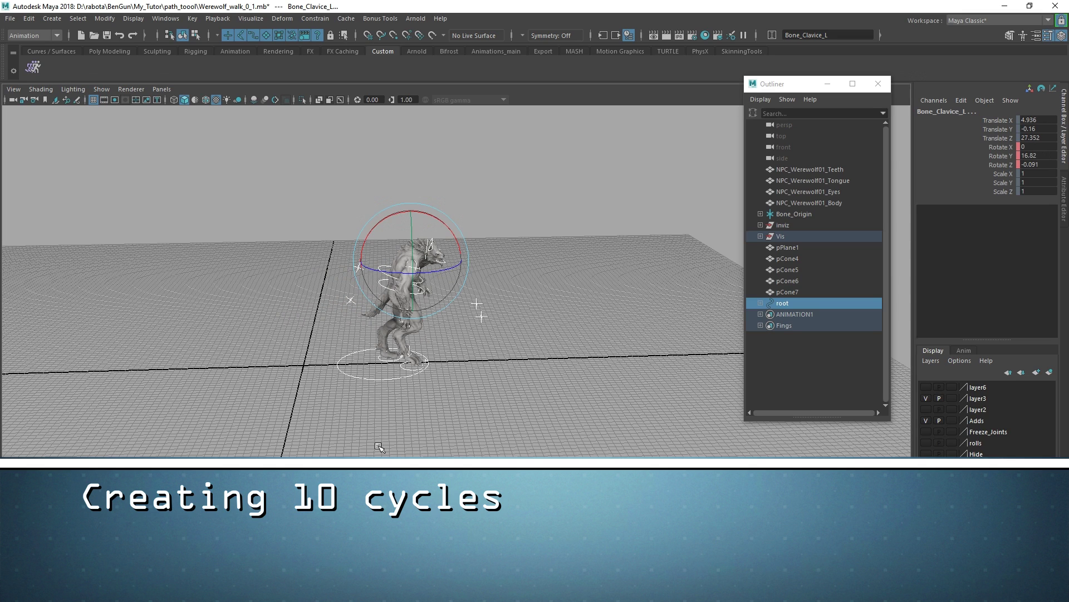
# Set Post Infinity to Linear on the root's Translate X, Y and Z curves
pyautogui.click(410, 390)
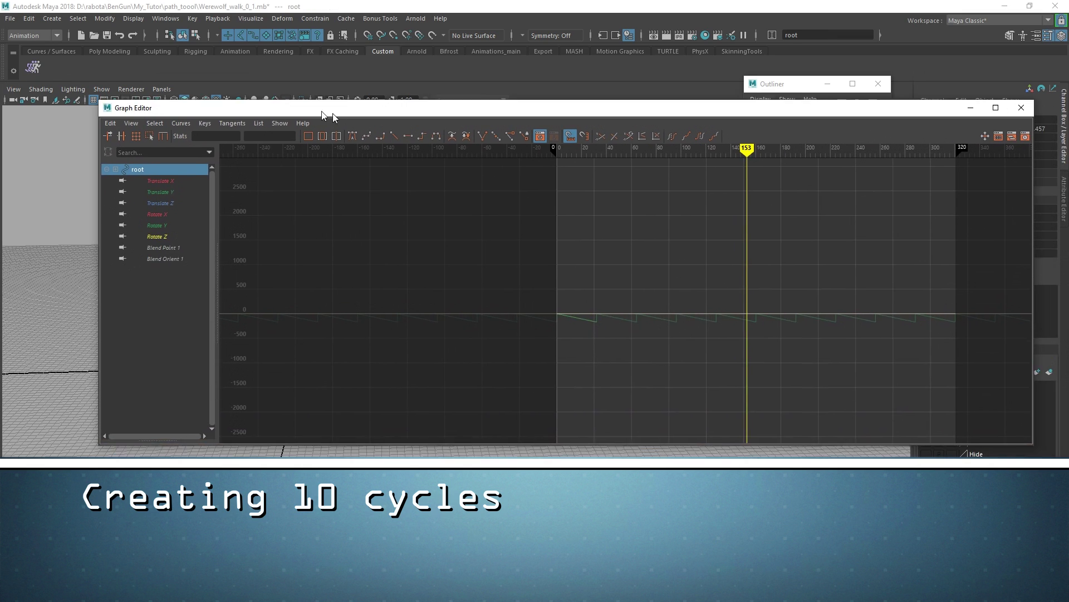
pyautogui.moveTo(322, 114); pyautogui.dragTo(287, 103)
pyautogui.moveTo(135, 171); pyautogui.dragTo(132, 190)
pyautogui.press('f')
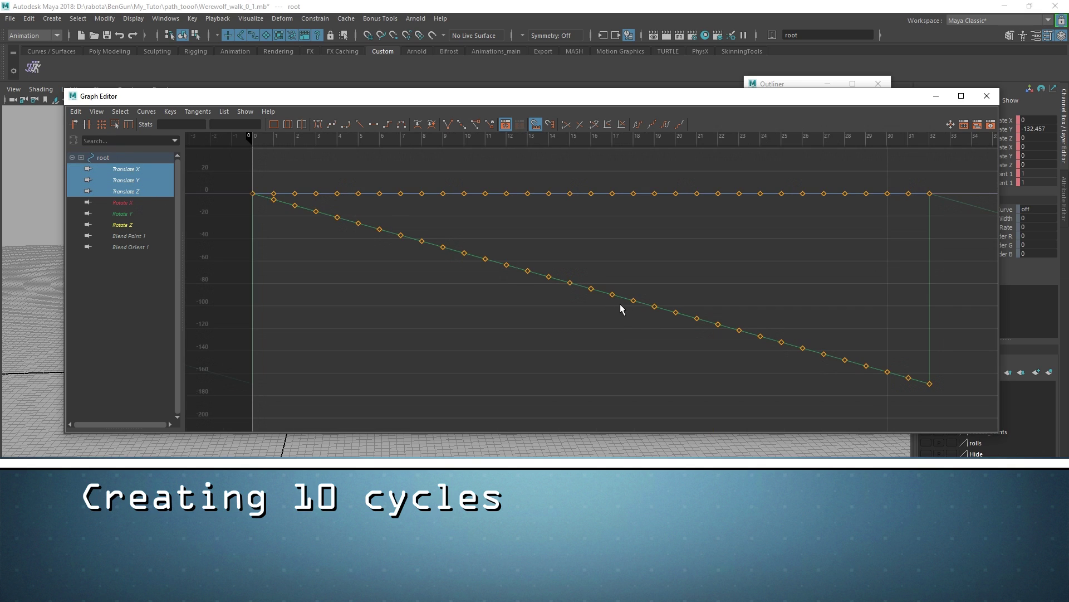
pyautogui.click(152, 112)
pyautogui.moveTo(176, 142)
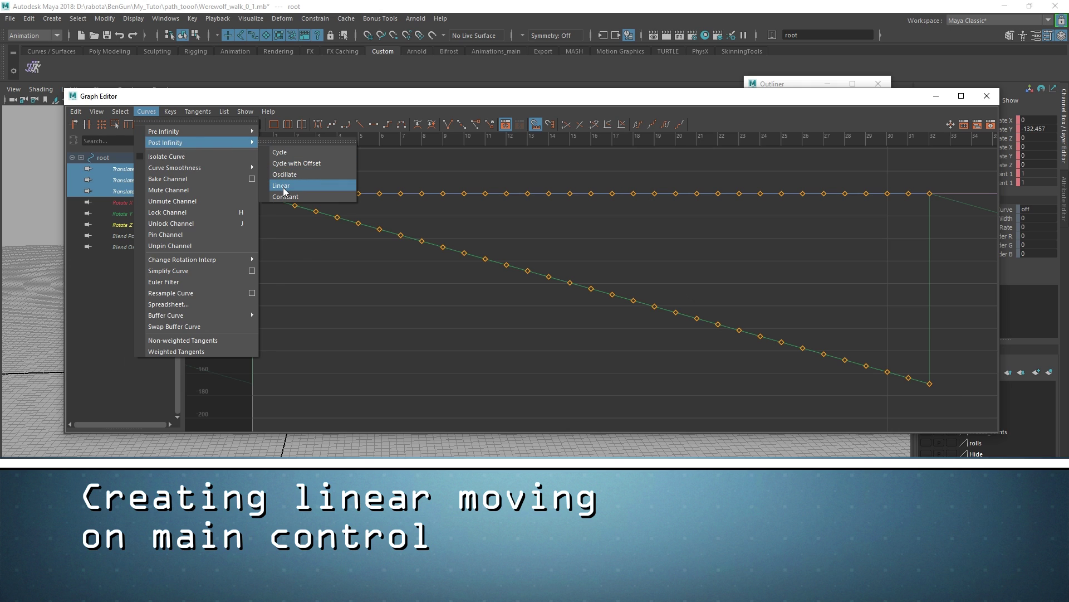
pyautogui.click(285, 187)
# Inspect the linear extension, then scrub to frame 156 to check the forward walk
pyautogui.keyDown('alt'); pyautogui.keyDown('shift'); pyautogui.moveTo(812, 313); pyautogui.dragTo(699, 291, button='right'); pyautogui.keyUp('shift'); pyautogui.keyUp('alt')
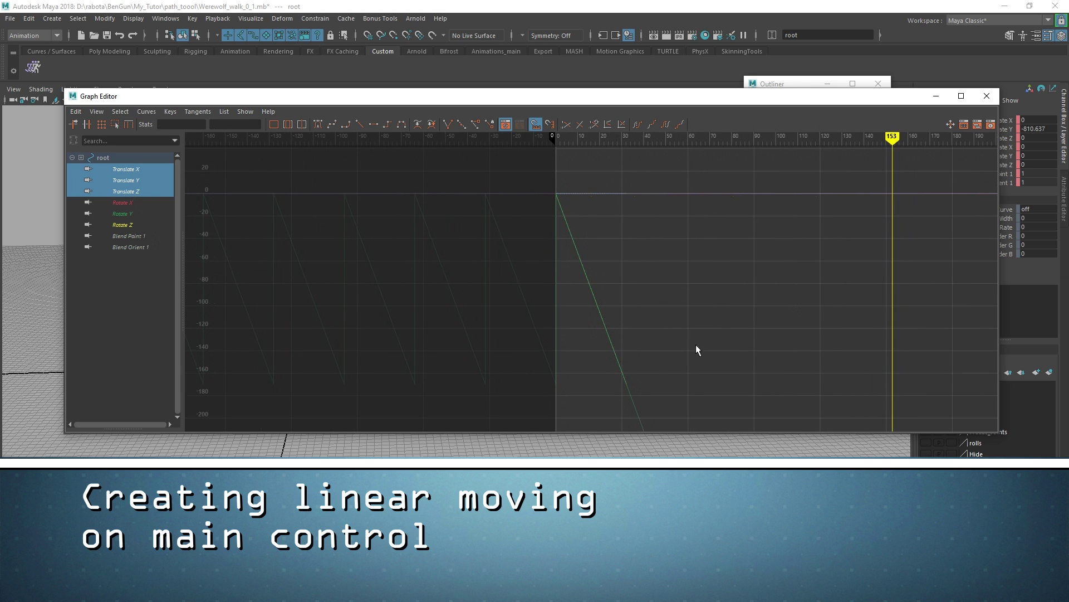
pyautogui.keyDown('alt'); pyautogui.moveTo(698, 350); pyautogui.dragTo(613, 349, button='middle'); pyautogui.keyUp('alt')
pyautogui.keyDown('alt'); pyautogui.keyDown('shift'); pyautogui.moveTo(685, 334); pyautogui.dragTo(685, 367, button='right'); pyautogui.keyUp('shift'); pyautogui.keyUp('alt')
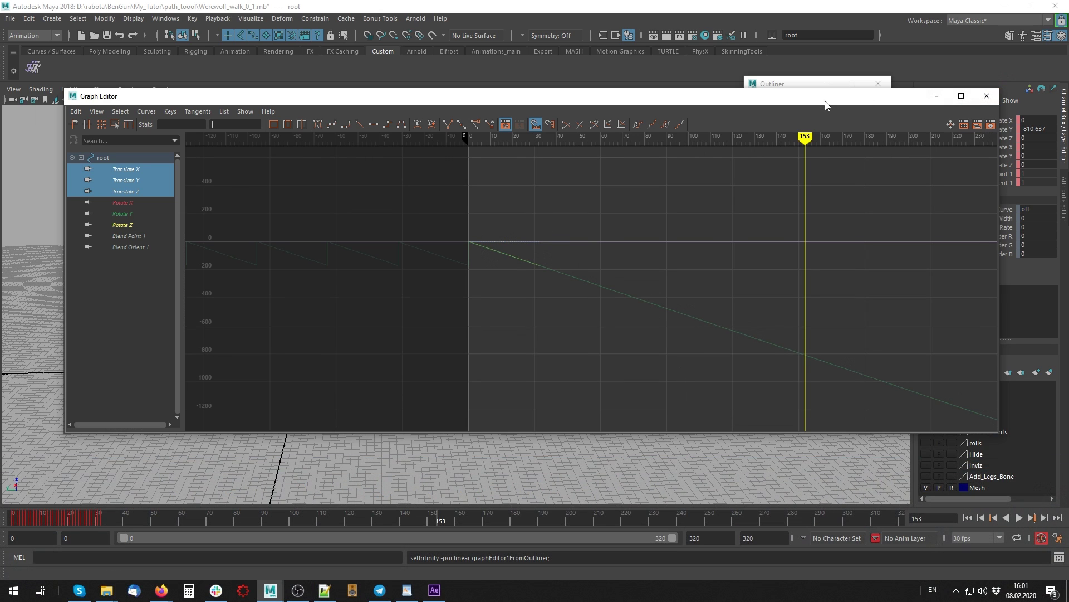
pyautogui.click(986, 96)
pyautogui.keyDown('alt'); pyautogui.moveTo(641, 435); pyautogui.dragTo(145, 504); pyautogui.keyUp('alt')
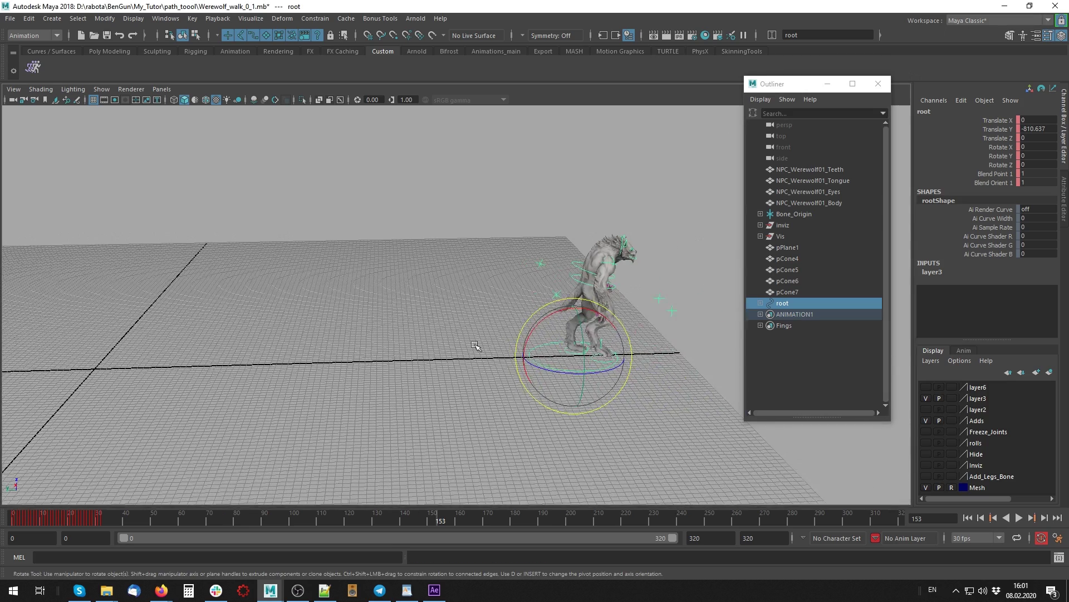
pyautogui.moveTo(24, 514); pyautogui.dragTo(469, 517)
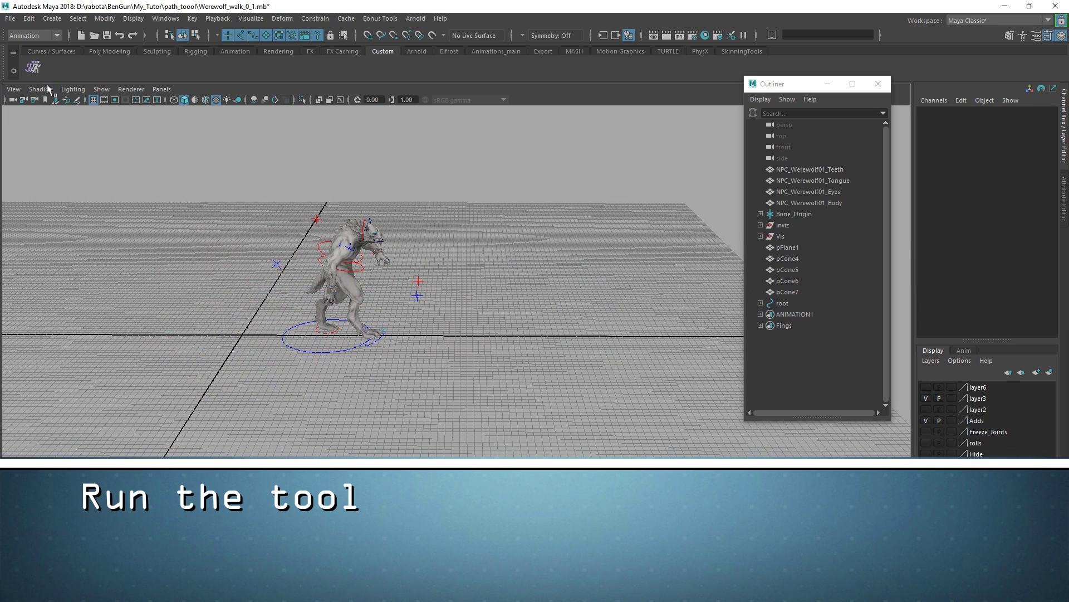
# Generate curve1 from the root control's animation with Walking Bend 1.02
pyautogui.click(32, 67)
pyautogui.click(335, 351)
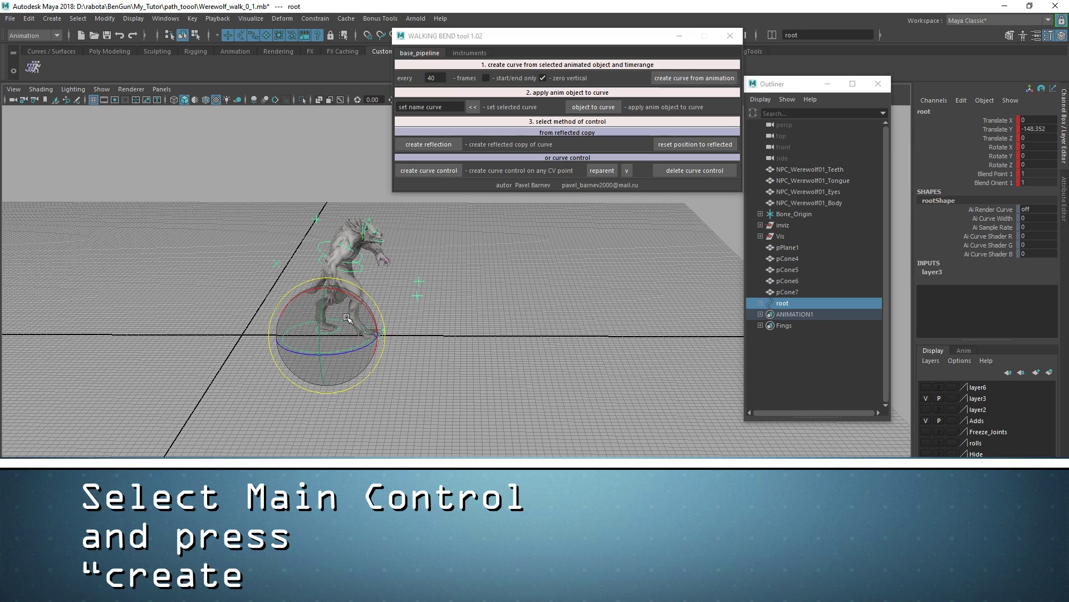
pyautogui.click(688, 79)
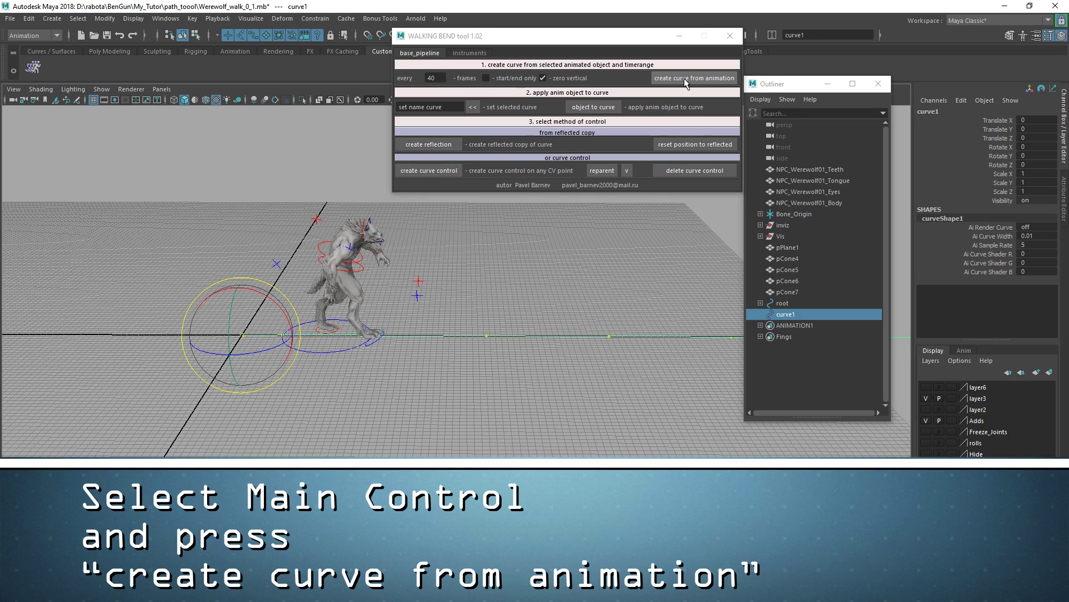
pyautogui.press('f')
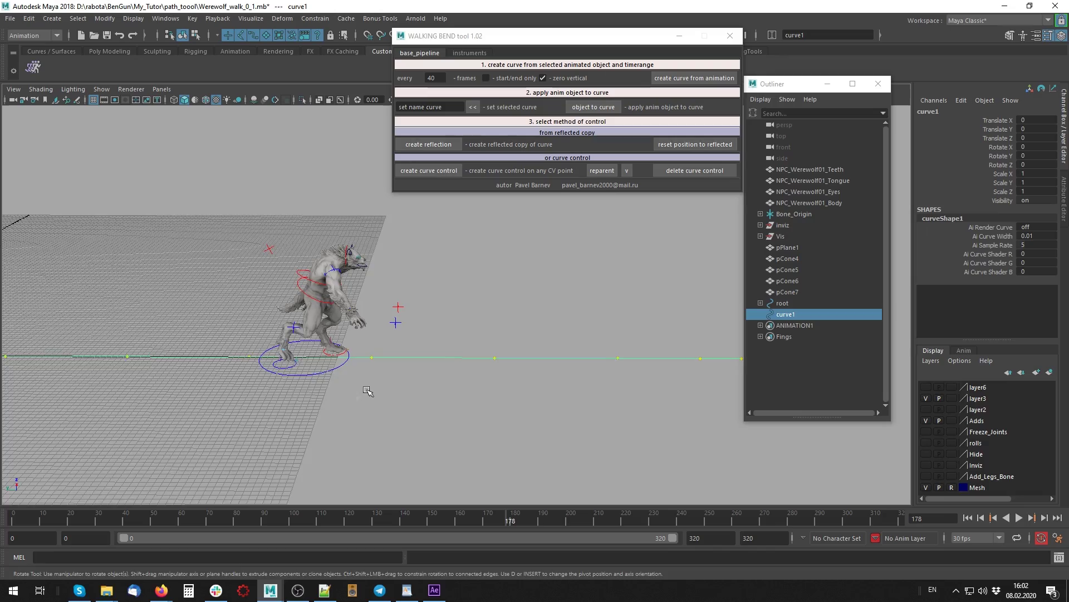
# Play back the animation to check the path, then return to frame 0
pyautogui.hotkey('alt', 'v')
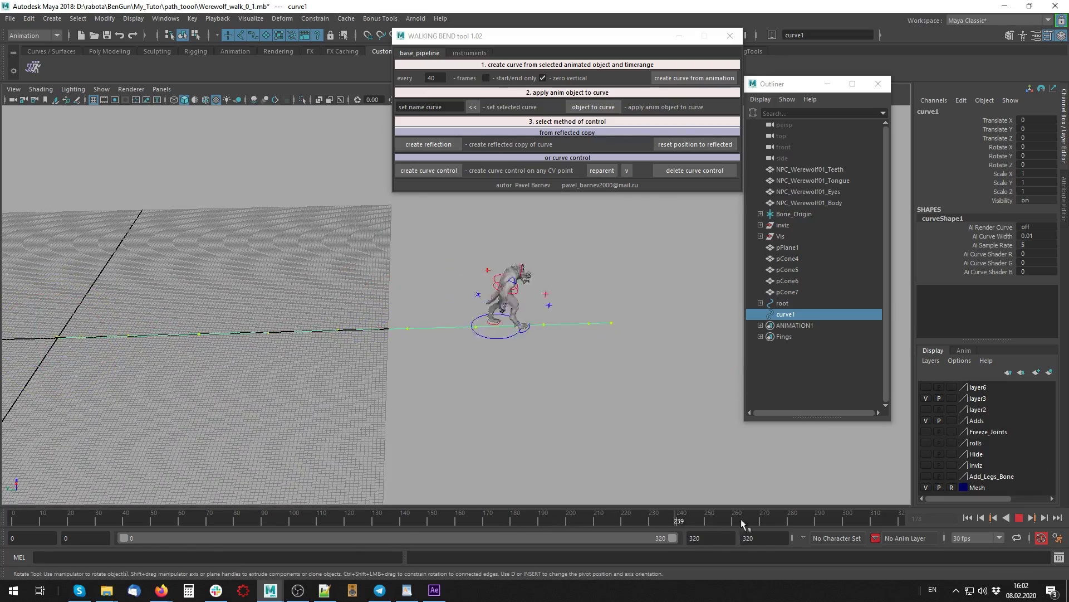
pyautogui.click(921, 519)
pyautogui.write('0')
pyautogui.press('Return')
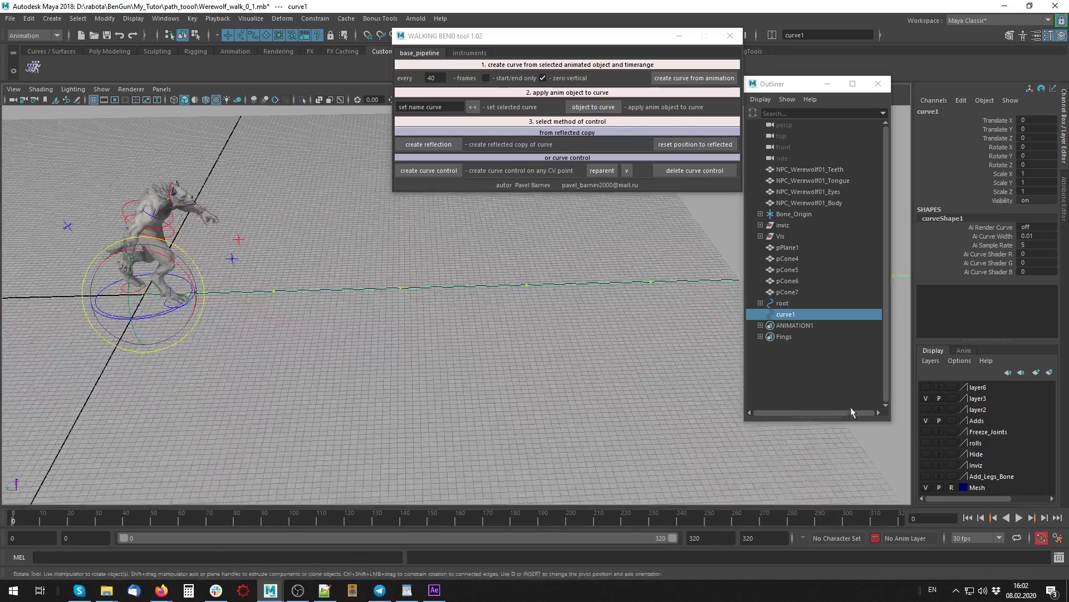
# Load curve1, then attach Foot_L, Foot_R and root to it with 'object to curve'
pyautogui.click(473, 108)
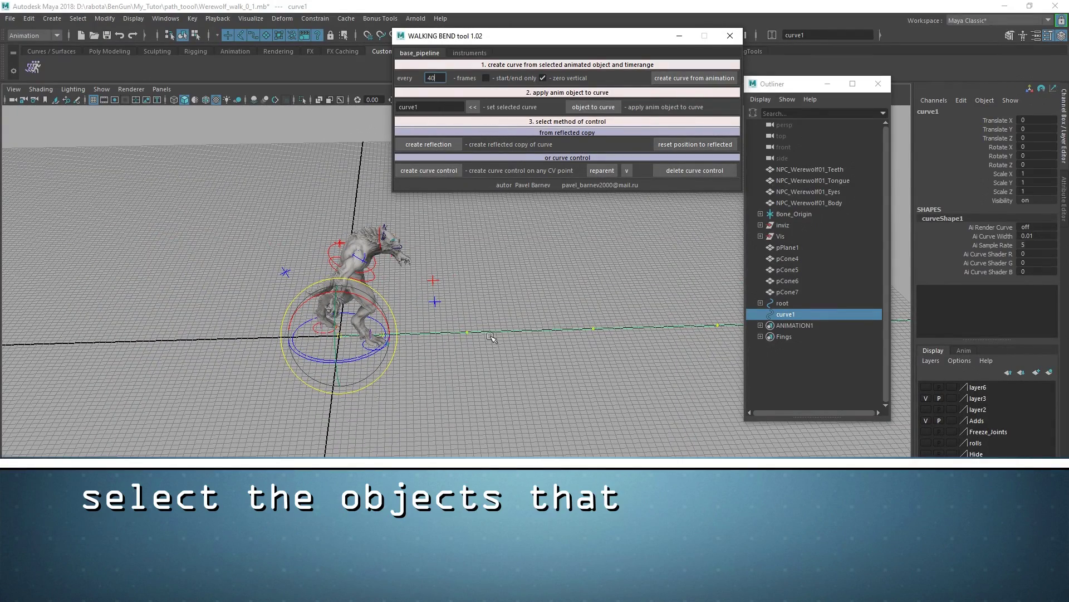
pyautogui.click(363, 368)
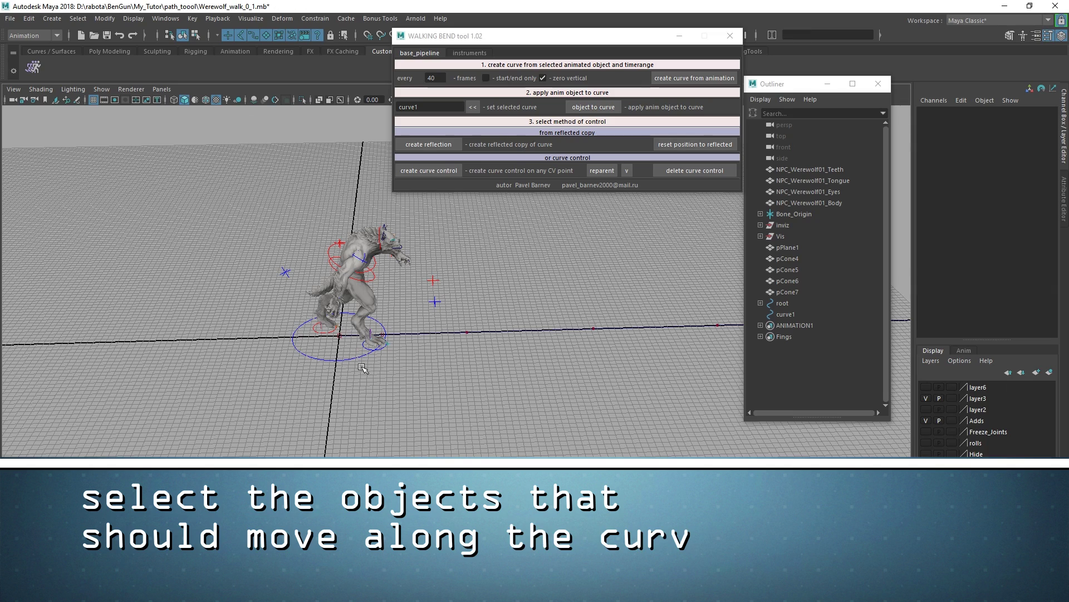
pyautogui.click(321, 341)
pyautogui.click(368, 351)
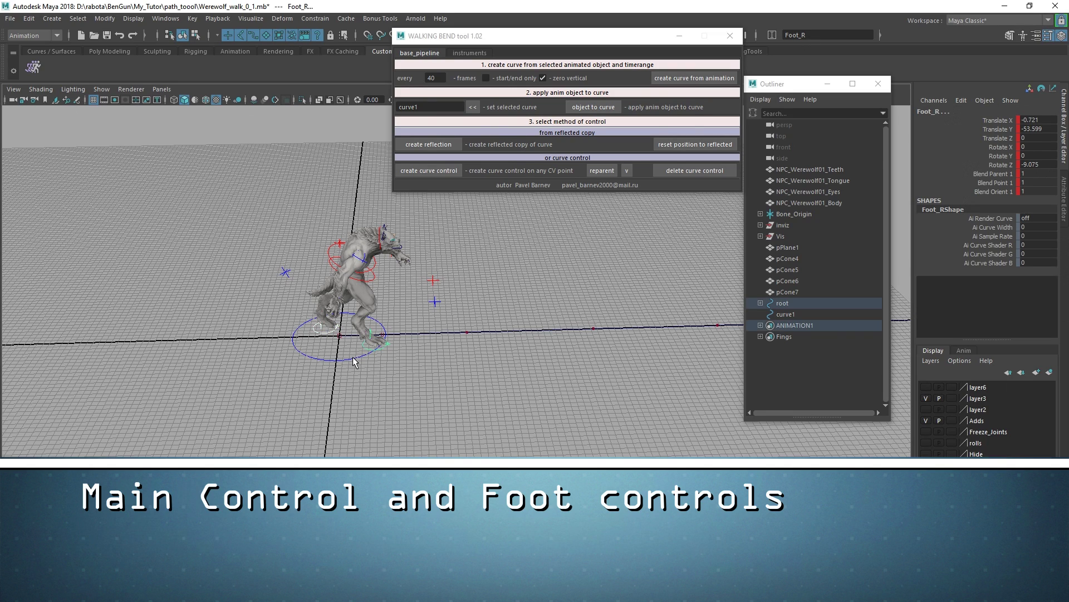
pyautogui.click(353, 357)
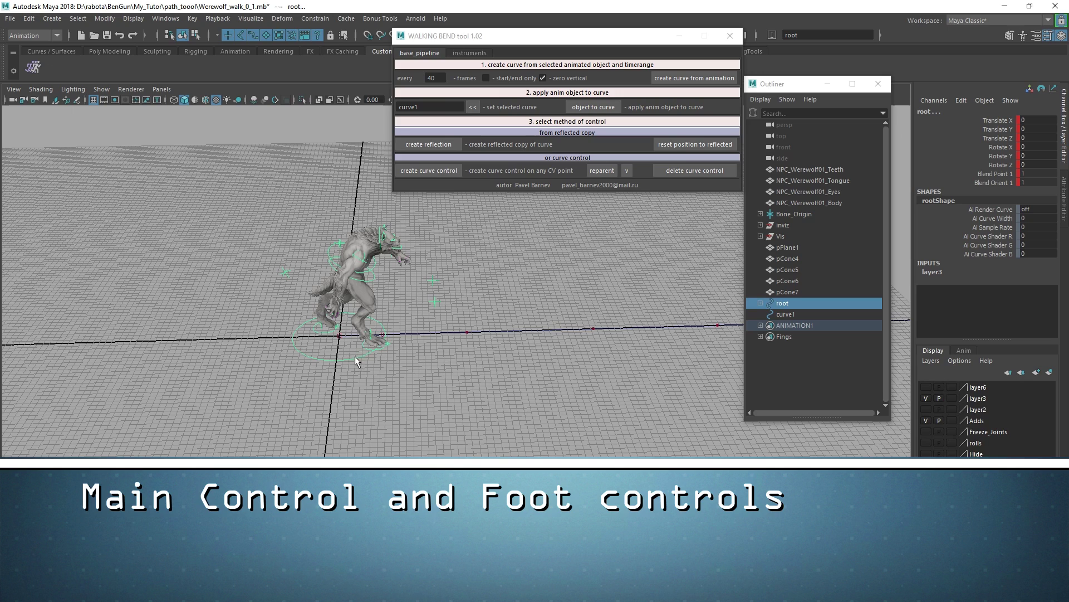
pyautogui.click(609, 107)
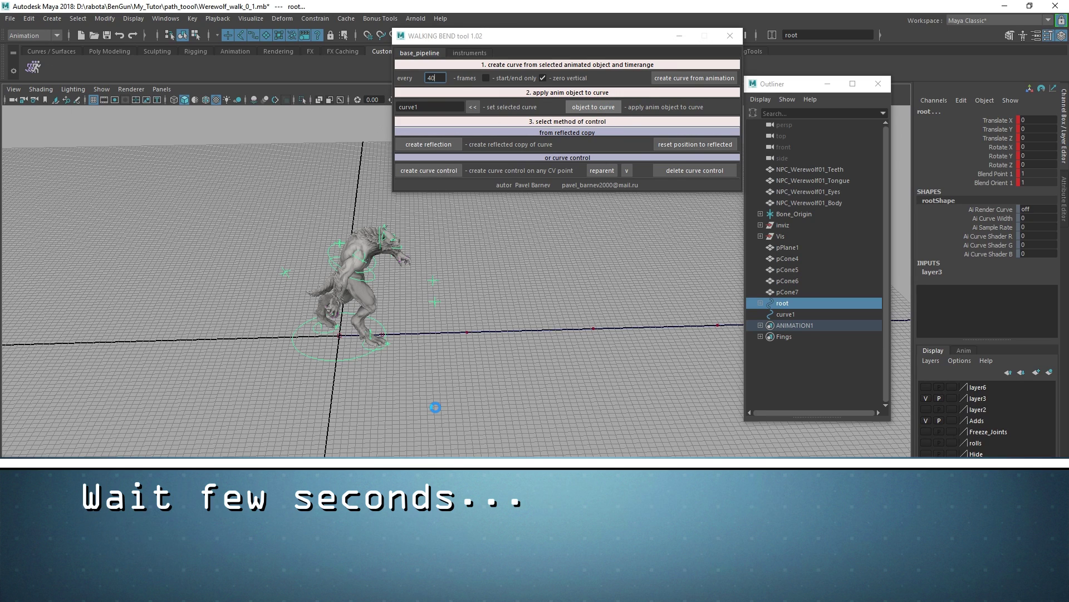
pyautogui.moveTo(472, 377)
pyautogui.keyDown('alt'); pyautogui.mouseDown()
pyautogui.moveTo(435, 365)
pyautogui.moveTo(482, 415)
pyautogui.moveTo(337, 425)
pyautogui.moveTo(296, 392)
pyautogui.moveTo(504, 370)
pyautogui.mouseUp(); pyautogui.keyUp('alt')
# Bend curve1 by dragging its last control point, then undo to straighten it
pyautogui.click(501, 343)
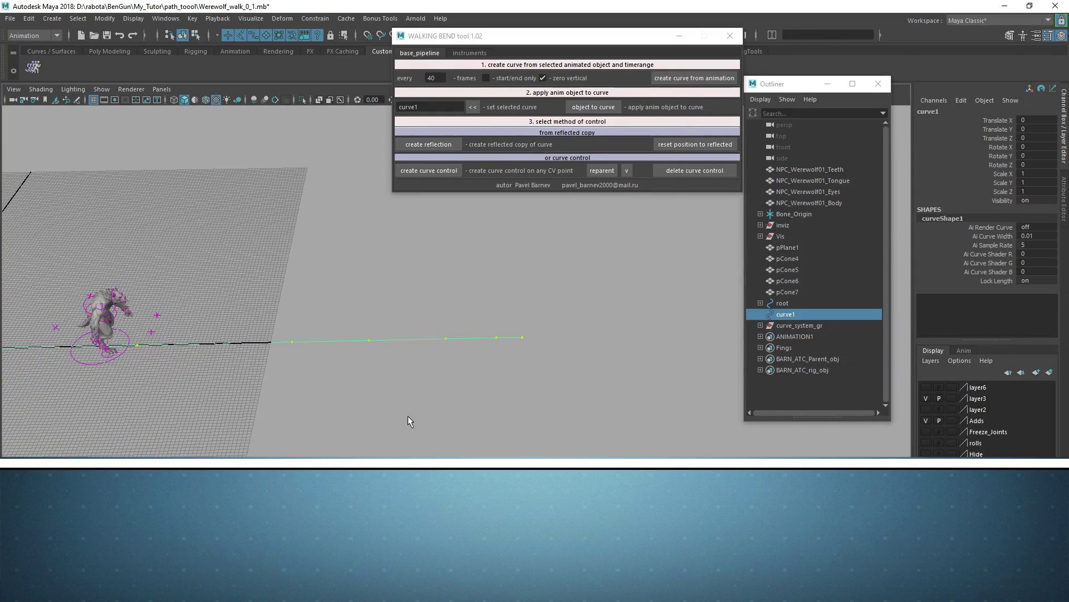
pyautogui.keyDown('alt'); pyautogui.moveTo(408, 416); pyautogui.dragTo(493, 410, button='middle'); pyautogui.keyUp('alt')
pyautogui.press('F8')
pyautogui.click(601, 329)
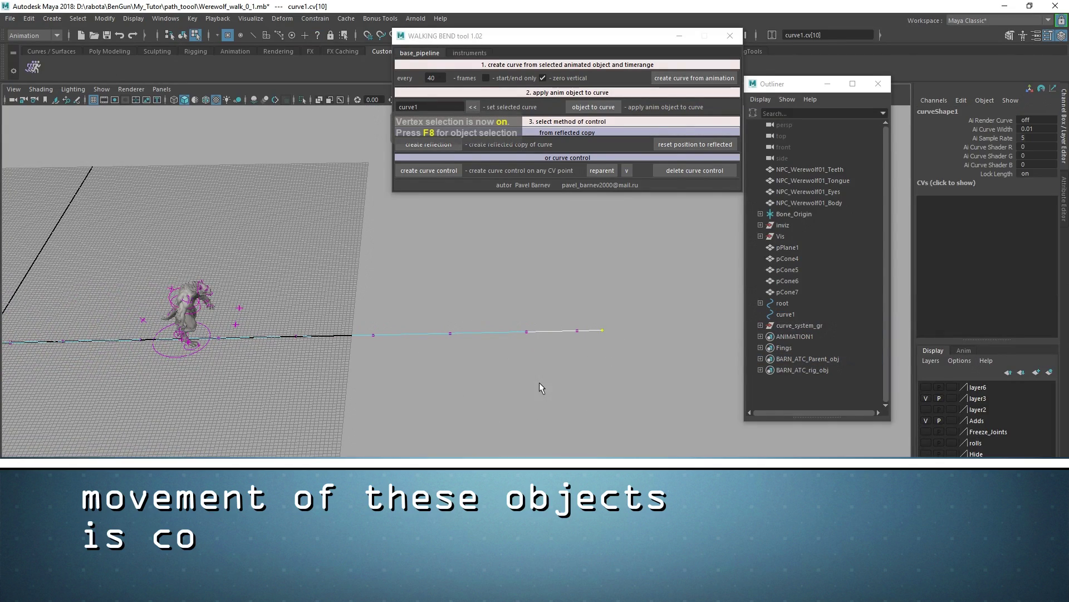
pyautogui.keyDown('alt'); pyautogui.moveTo(539, 390); pyautogui.dragTo(571, 399, button='right'); pyautogui.keyUp('alt')
pyautogui.moveTo(577, 339)
pyautogui.mouseDown()
pyautogui.moveTo(442, 275)
pyautogui.moveTo(78, 209)
pyautogui.moveTo(98, 184)
pyautogui.moveTo(379, 234)
pyautogui.moveTo(407, 309)
pyautogui.mouseUp()
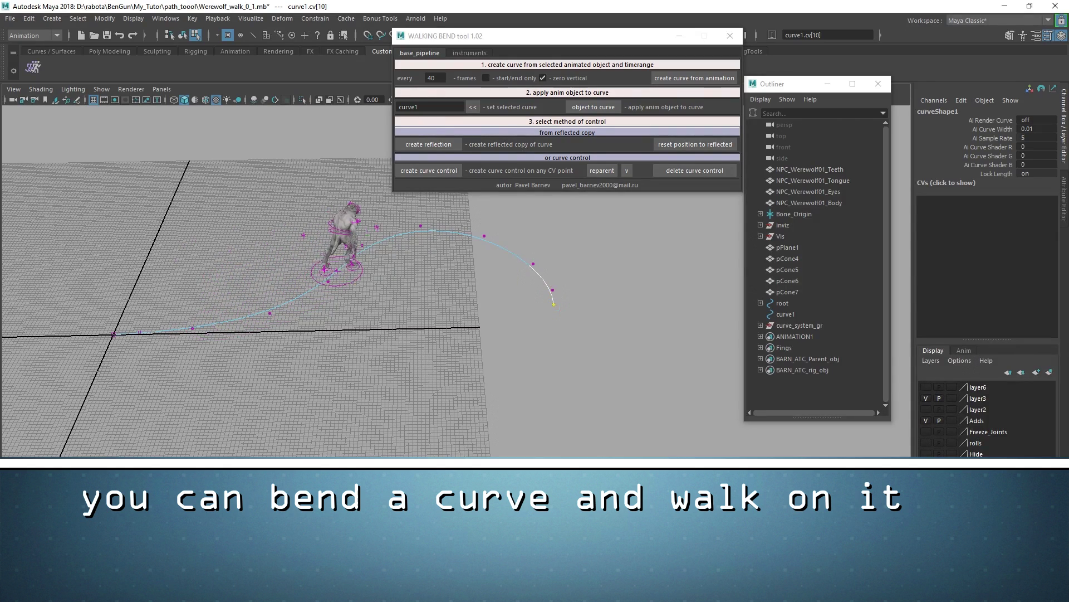
pyautogui.moveTo(390, 334)
pyautogui.keyDown('alt'); pyautogui.mouseDown()
pyautogui.moveTo(454, 370)
pyautogui.moveTo(468, 334)
pyautogui.mouseUp(); pyautogui.keyUp('alt')
pyautogui.hotkey('ctrl', 'z')
# Turn on layer6 to show the pine trees and return to object selection mode
pyautogui.click(470, 382)
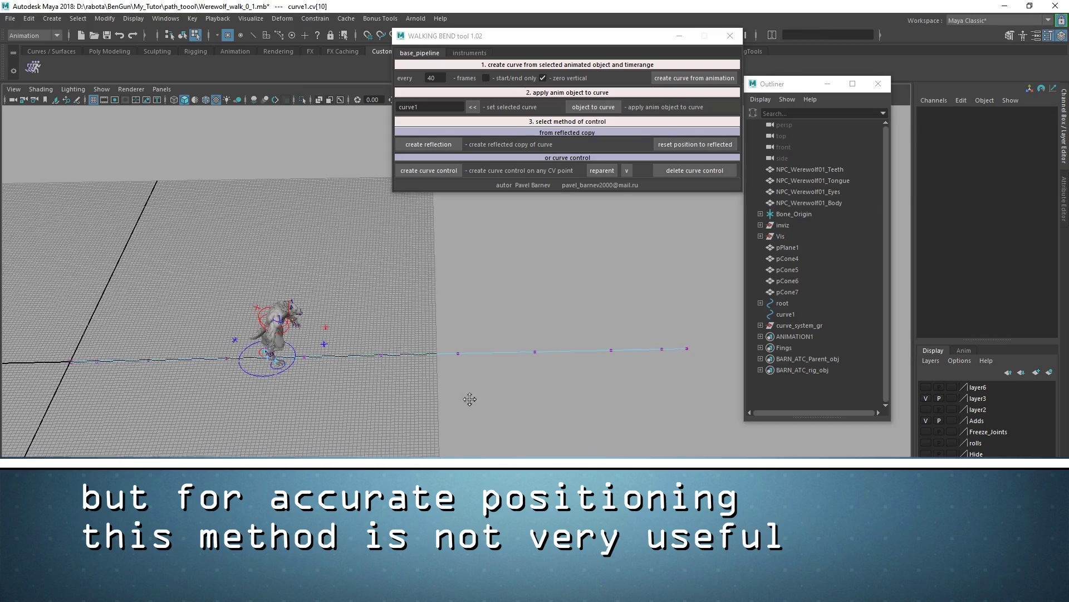
pyautogui.click(926, 387)
pyautogui.moveTo(445, 385)
pyautogui.keyDown('alt'); pyautogui.mouseDown()
pyautogui.moveTo(393, 398)
pyautogui.moveTo(425, 440)
pyautogui.mouseUp(); pyautogui.keyUp('alt')
pyautogui.press('F8')
# Create control locators on curve1's points and set their Local Scale to 34.6
pyautogui.moveTo(492, 385)
pyautogui.keyDown('alt'); pyautogui.mouseDown()
pyautogui.moveTo(538, 401)
pyautogui.moveTo(534, 431)
pyautogui.mouseUp(); pyautogui.keyUp('alt')
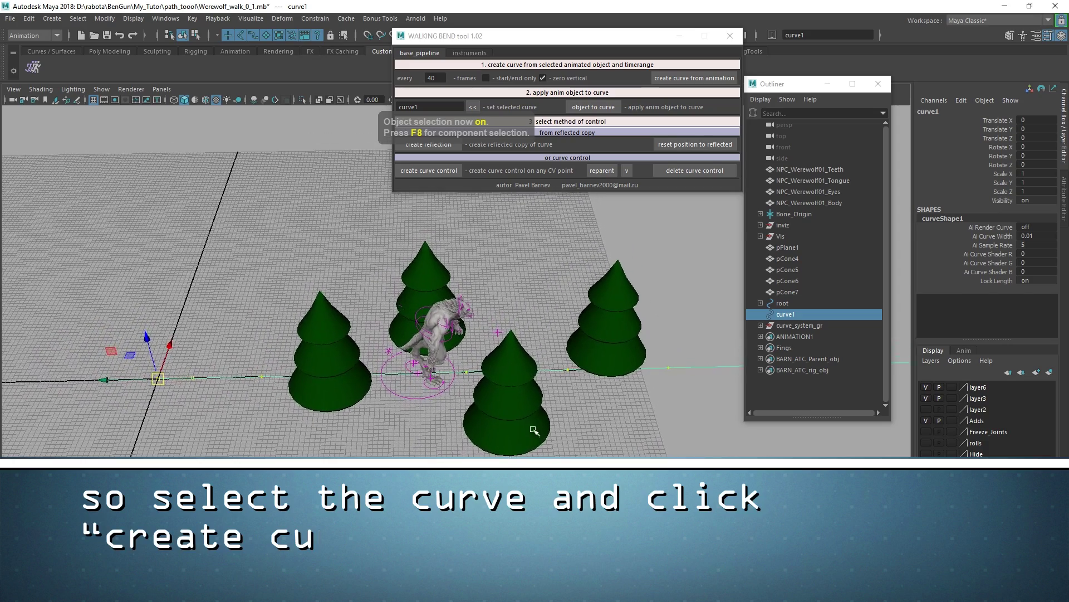
pyautogui.click(438, 172)
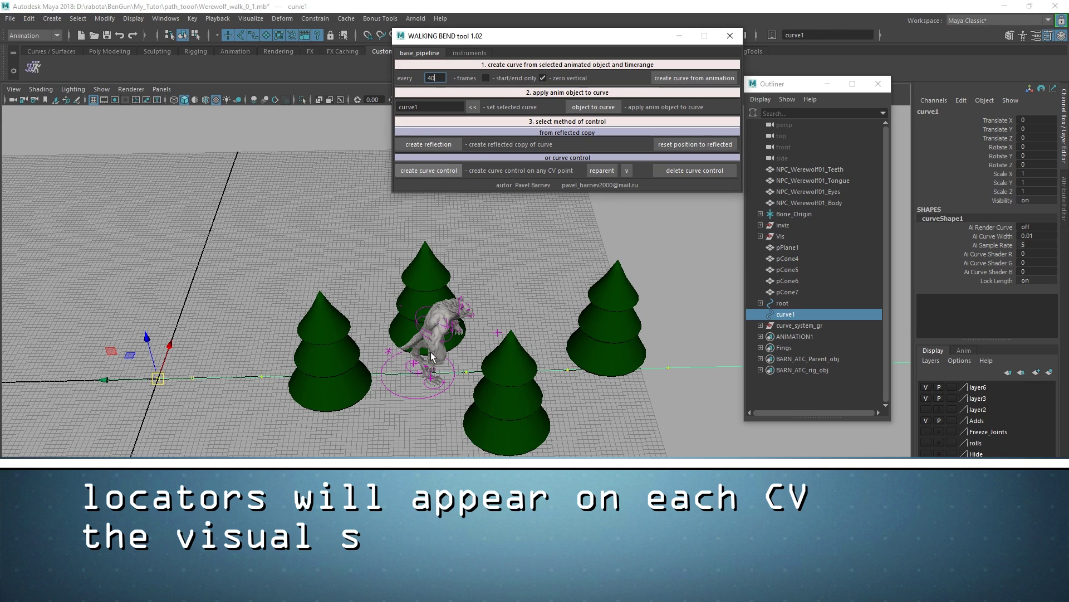
pyautogui.moveTo(1001, 254); pyautogui.dragTo(985, 280)
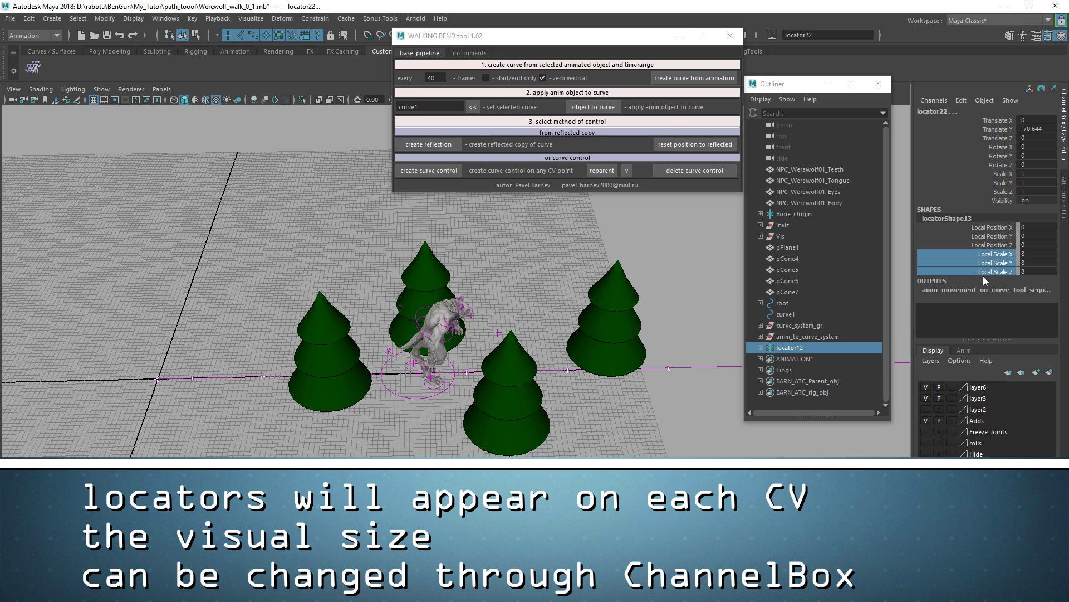
pyautogui.click(252, 278)
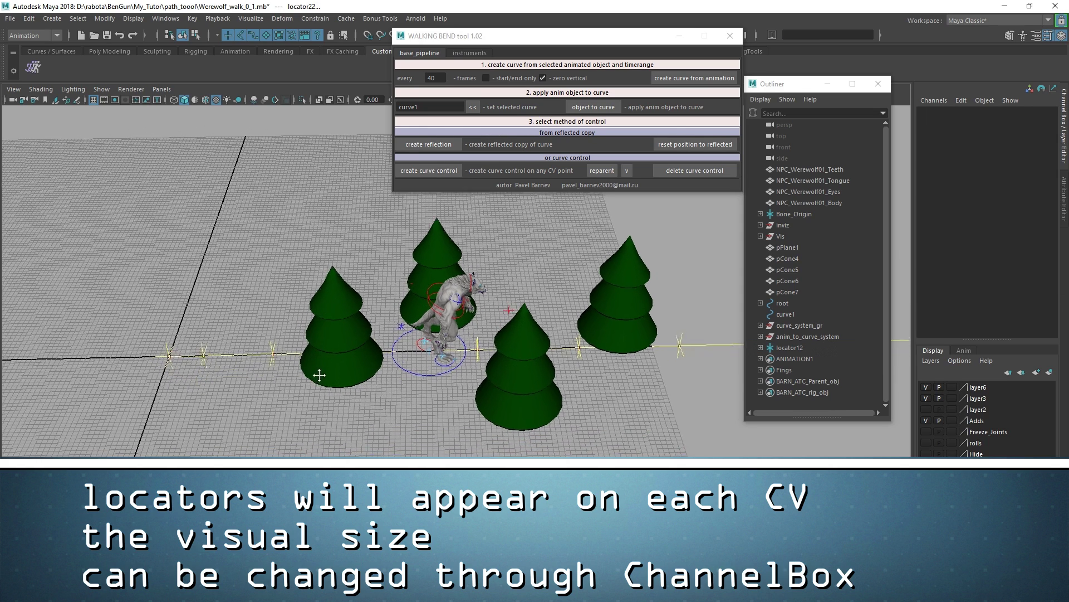
pyautogui.keyDown('alt'); pyautogui.moveTo(252, 278); pyautogui.dragTo(264, 263, button='middle'); pyautogui.keyUp('alt')
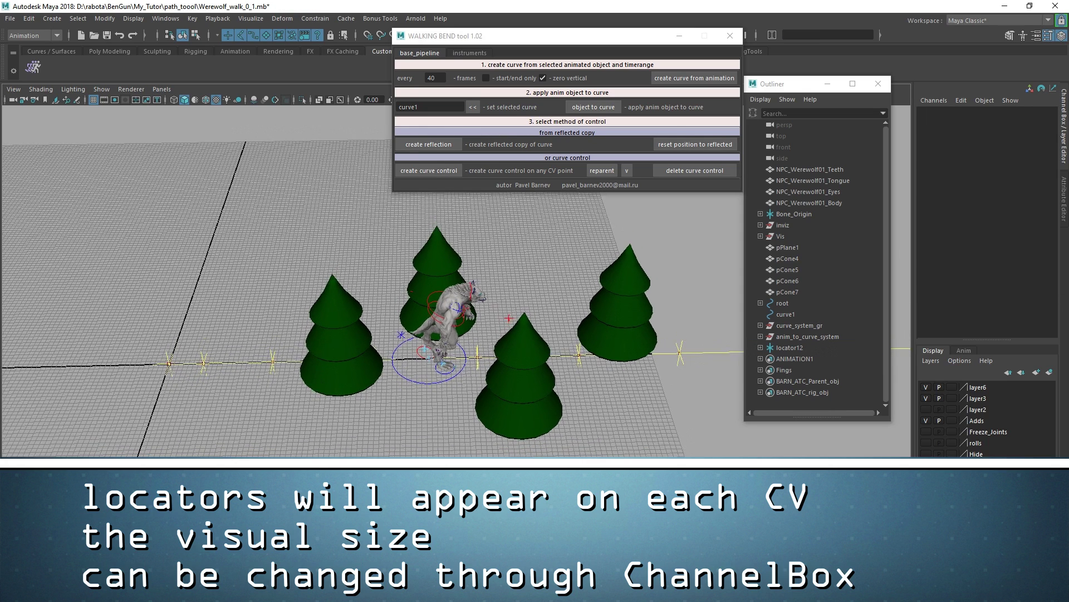
# Move the path's start locator down-right and rotate it to swing the path
pyautogui.click(169, 373)
pyautogui.keyDown('alt'); pyautogui.moveTo(293, 436); pyautogui.dragTo(310, 414, button='middle'); pyautogui.keyUp('alt')
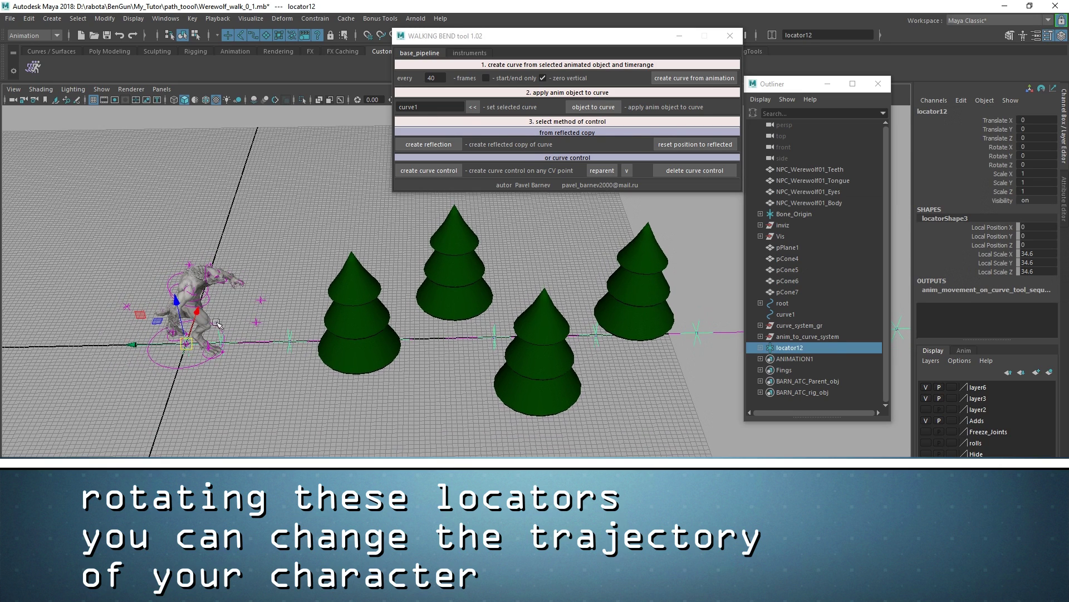
pyautogui.moveTo(163, 326); pyautogui.dragTo(262, 387)
pyautogui.press('e')
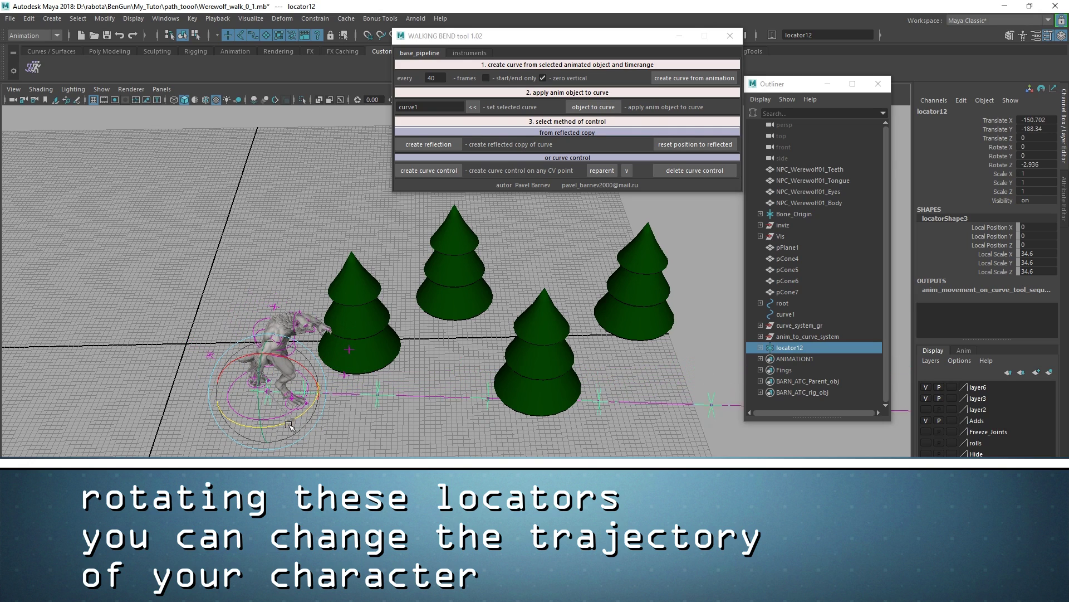
pyautogui.moveTo(295, 418)
pyautogui.mouseDown()
pyautogui.moveTo(291, 427)
pyautogui.moveTo(382, 385)
pyautogui.mouseUp()
pyautogui.click(291, 428)
# Rotate the next locators to bend the path between the trees
pyautogui.click(333, 416)
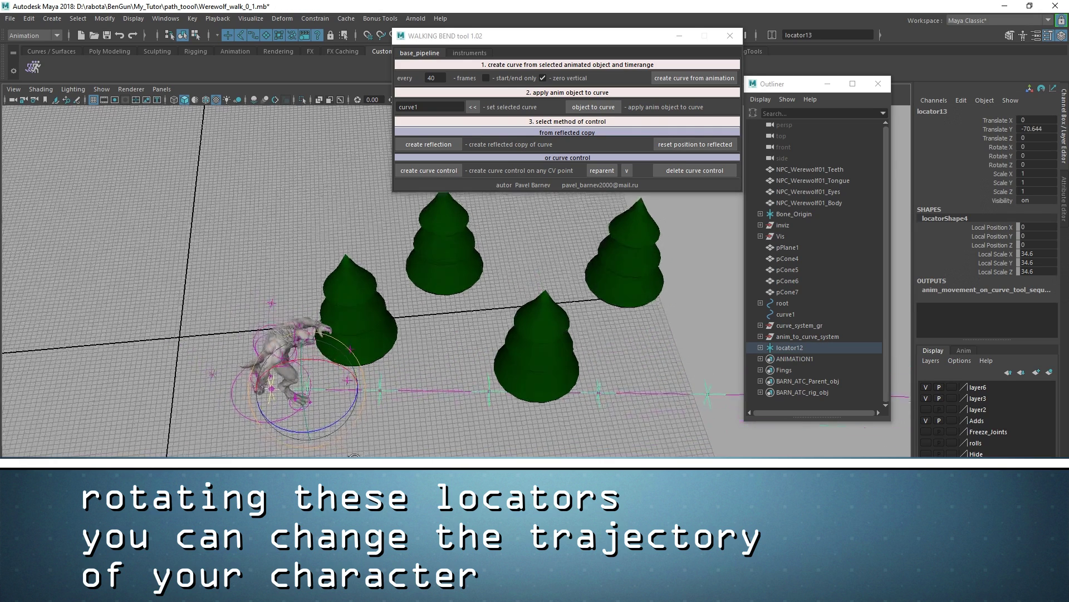
pyautogui.click(385, 390)
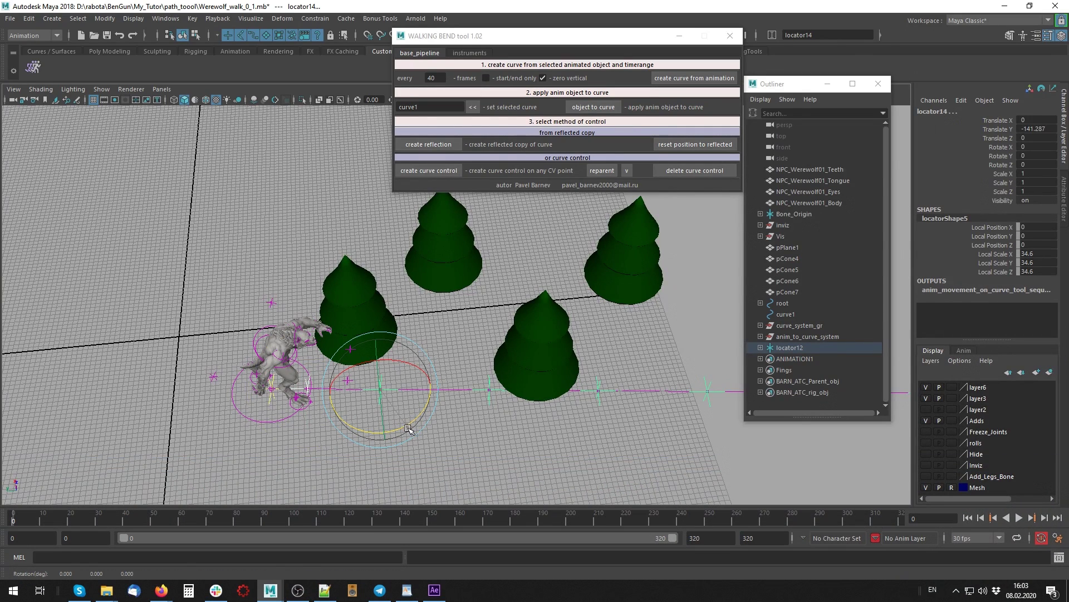
pyautogui.moveTo(419, 419)
pyautogui.mouseDown()
pyautogui.moveTo(394, 417)
pyautogui.moveTo(390, 430)
pyautogui.mouseUp()
pyautogui.click(415, 433)
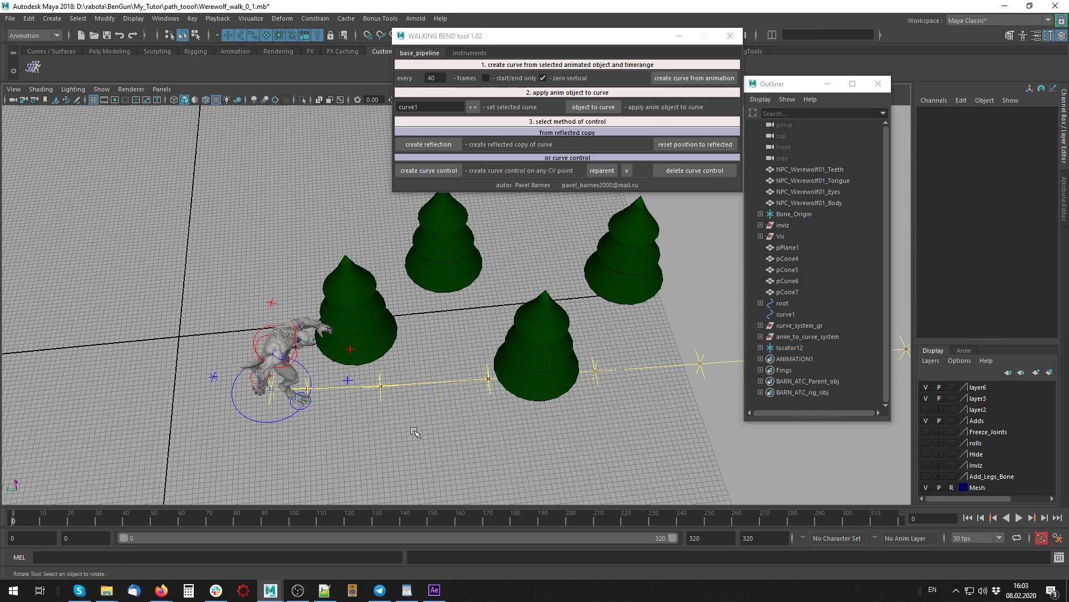
pyautogui.click(410, 401)
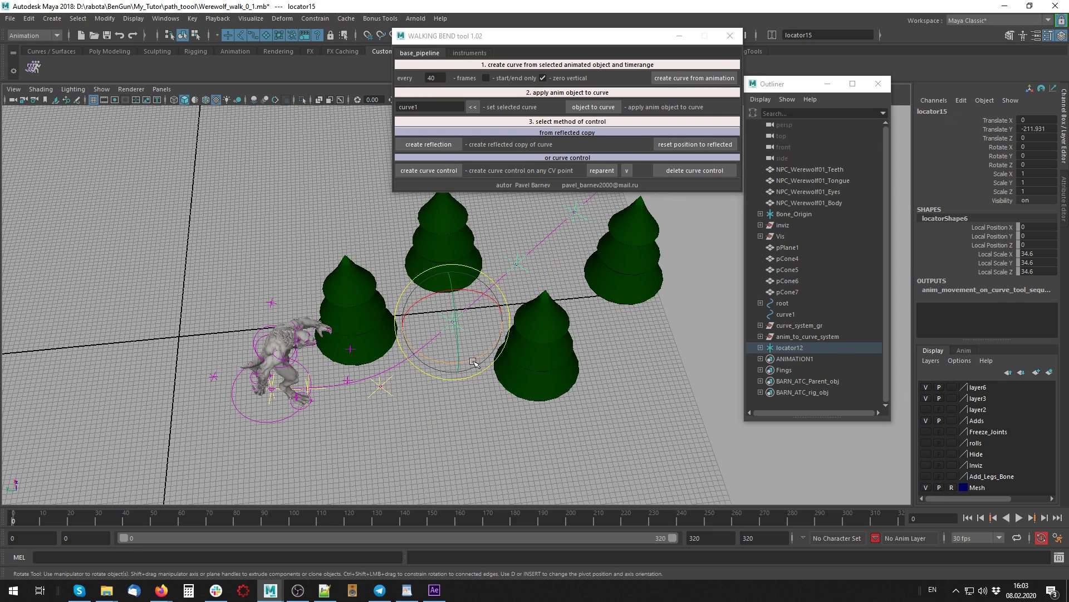
pyautogui.keyDown('alt'); pyautogui.moveTo(393, 262); pyautogui.dragTo(393, 337, button='middle'); pyautogui.keyUp('alt')
# Rotate further locators so the path curves up and right
pyautogui.click(314, 284)
pyautogui.moveTo(362, 301); pyautogui.dragTo(338, 321)
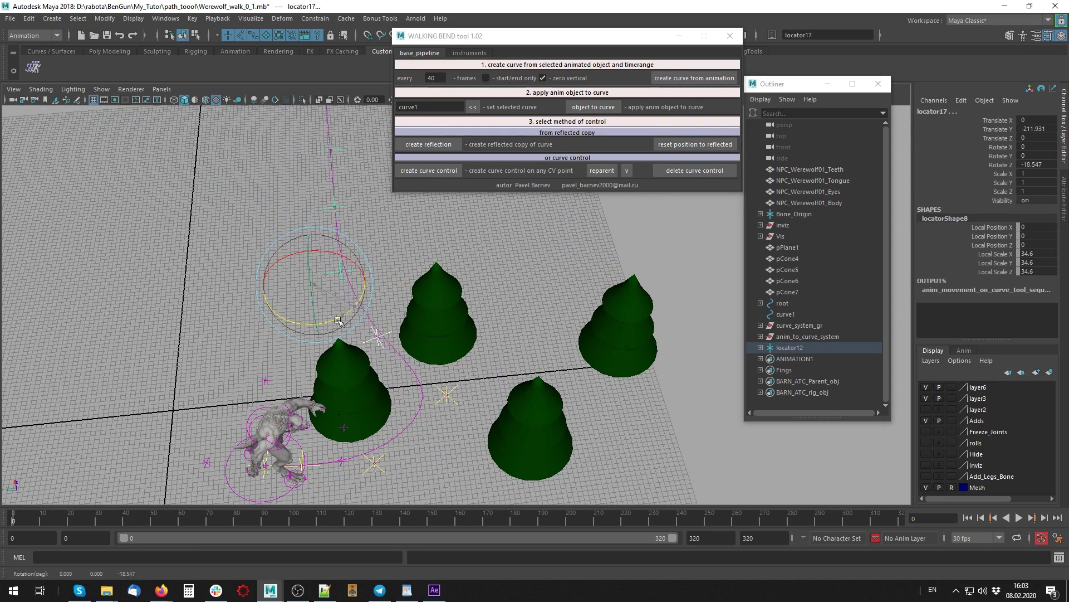
pyautogui.click(378, 334)
pyautogui.moveTo(385, 384); pyautogui.dragTo(353, 375)
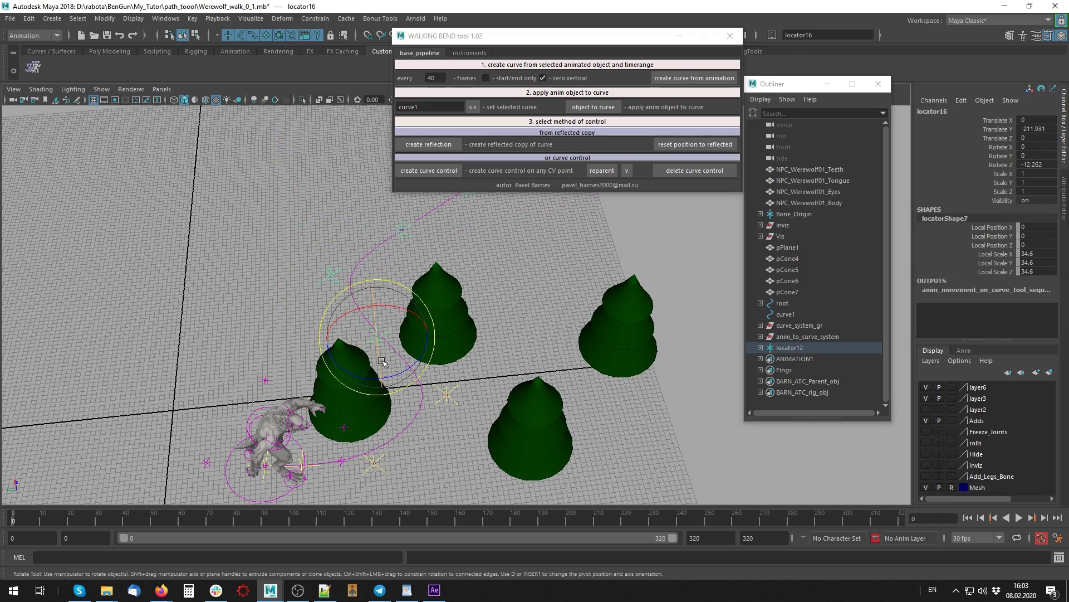
pyautogui.click(445, 395)
pyautogui.moveTo(493, 415); pyautogui.dragTo(479, 433)
# From a top-down view, rotate the upper locators to close the winding loop
pyautogui.moveTo(528, 319)
pyautogui.keyDown('alt'); pyautogui.mouseDown()
pyautogui.moveTo(390, 390)
pyautogui.moveTo(388, 300)
pyautogui.mouseUp(); pyautogui.keyUp('alt')
pyautogui.click(384, 396)
pyautogui.click(430, 432)
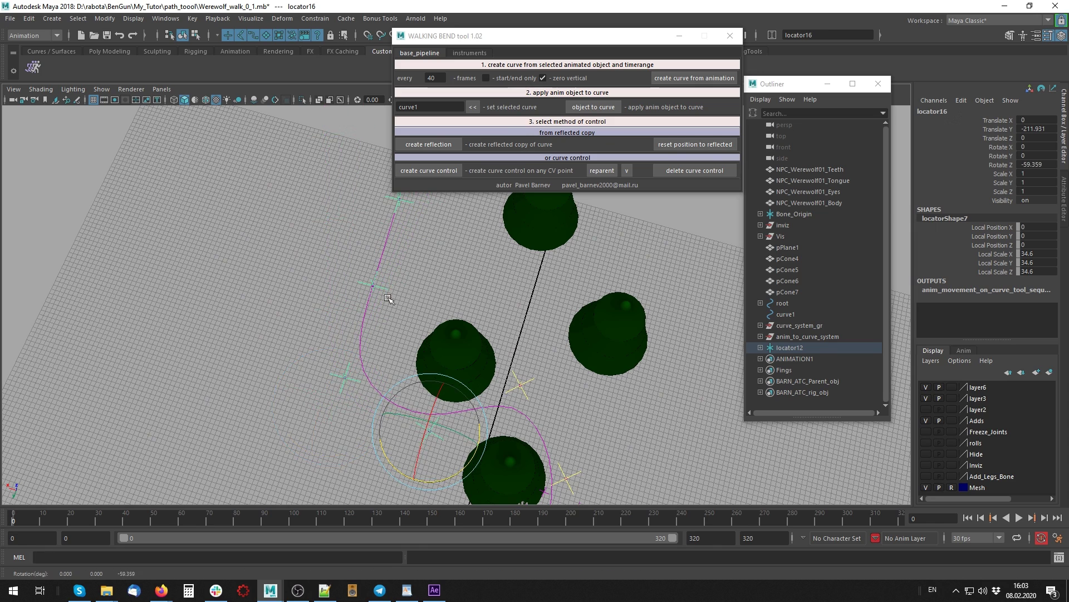
pyautogui.click(372, 285)
pyautogui.moveTo(446, 333); pyautogui.dragTo(426, 419)
pyautogui.click(505, 288)
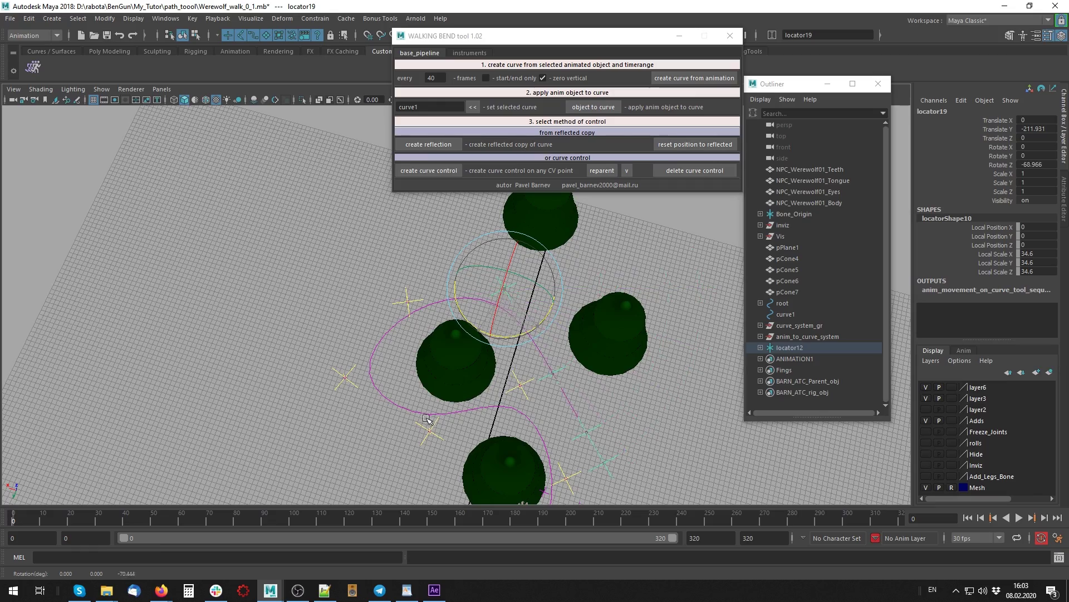
# Play the walk along the winding path, watch from several angles, then scrub back to frame 67
pyautogui.click(598, 423)
pyautogui.keyDown('alt'); pyautogui.moveTo(598, 423); pyautogui.dragTo(517, 404, button='middle'); pyautogui.keyUp('alt')
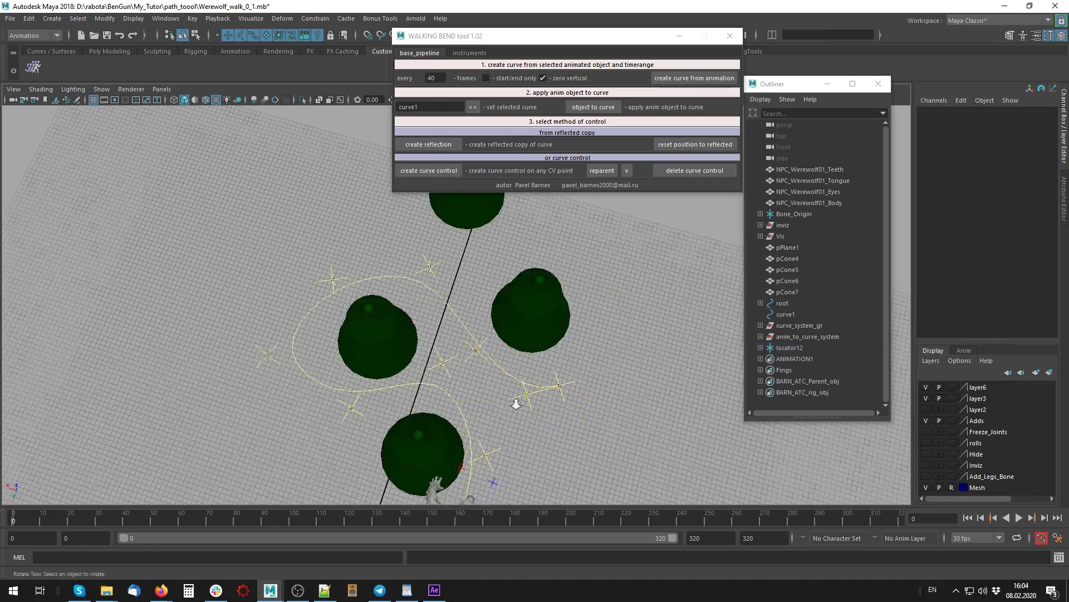
pyautogui.hotkey('alt', 'v')
pyautogui.moveTo(516, 404)
pyautogui.keyDown('alt'); pyautogui.mouseDown()
pyautogui.moveTo(411, 415)
pyautogui.moveTo(425, 384)
pyautogui.moveTo(471, 396)
pyautogui.mouseUp(); pyautogui.keyUp('alt')
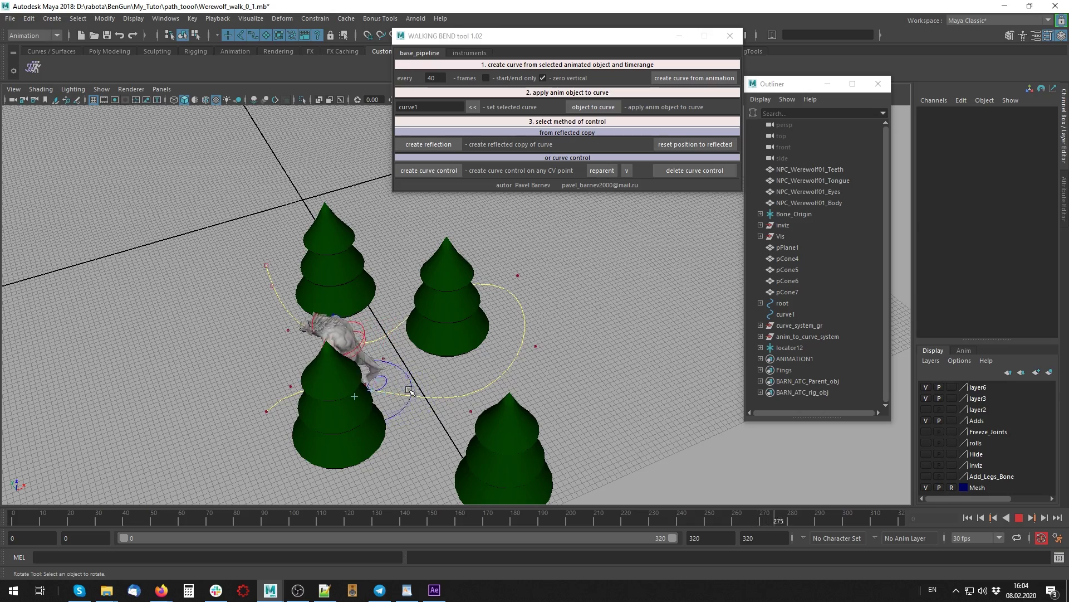
pyautogui.moveTo(409, 390)
pyautogui.keyDown('alt'); pyautogui.mouseDown()
pyautogui.moveTo(448, 390)
pyautogui.moveTo(530, 424)
pyautogui.mouseUp(); pyautogui.keyUp('alt')
pyautogui.moveTo(102, 524)
pyautogui.mouseDown()
pyautogui.moveTo(81, 523)
pyautogui.moveTo(197, 522)
pyautogui.mouseUp()
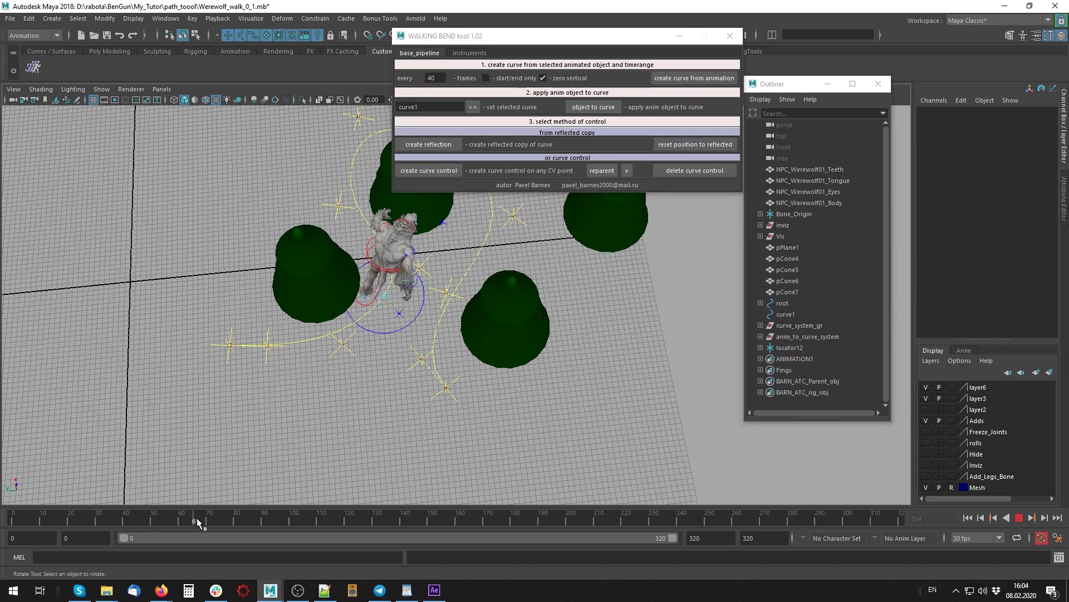
pyautogui.click(351, 351)
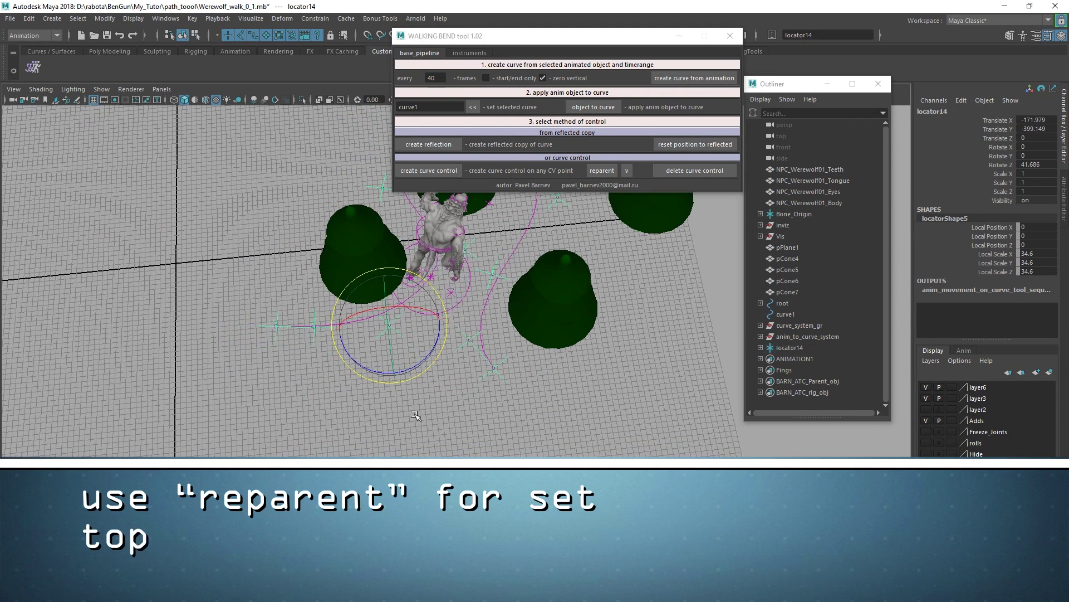
# Select a control locator on the path and reparent it with the Walking Bend tool
pyautogui.click(313, 345)
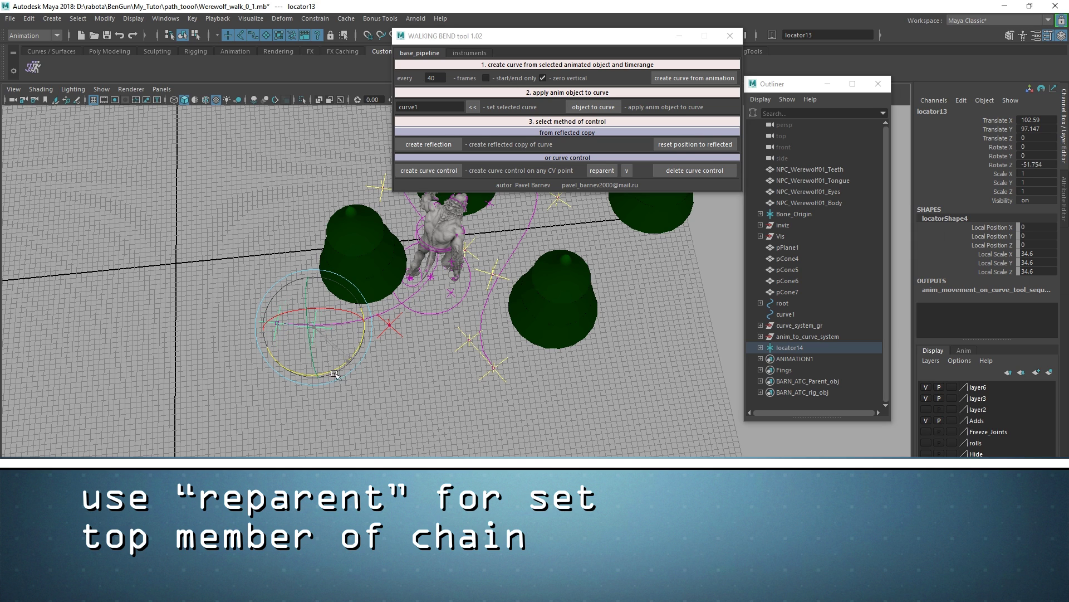
pyautogui.click(419, 378)
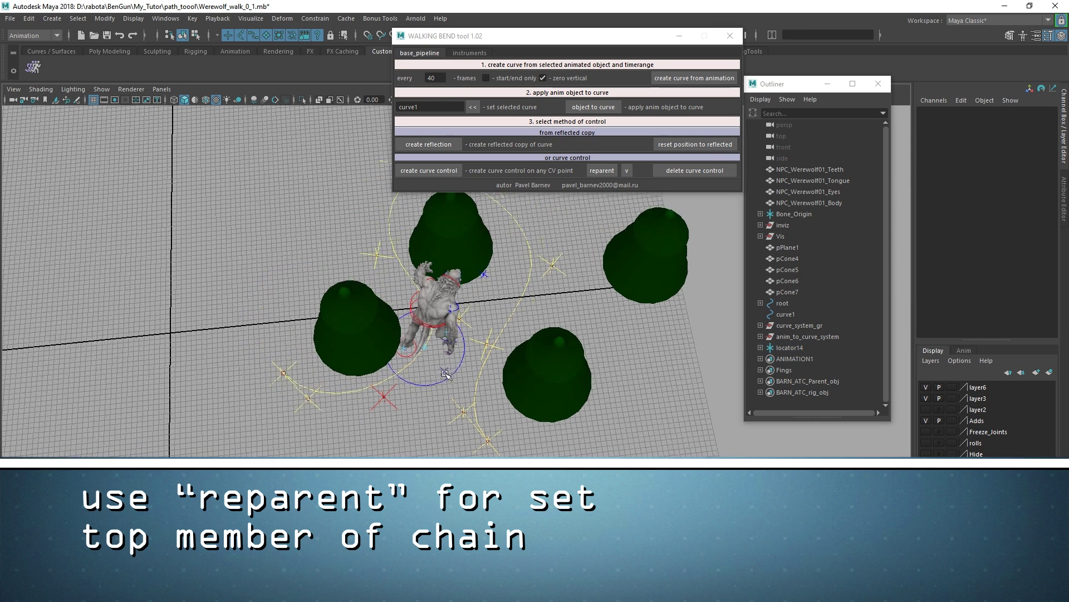
pyautogui.keyDown('alt'); pyautogui.moveTo(457, 286); pyautogui.dragTo(406, 448); pyautogui.keyUp('alt')
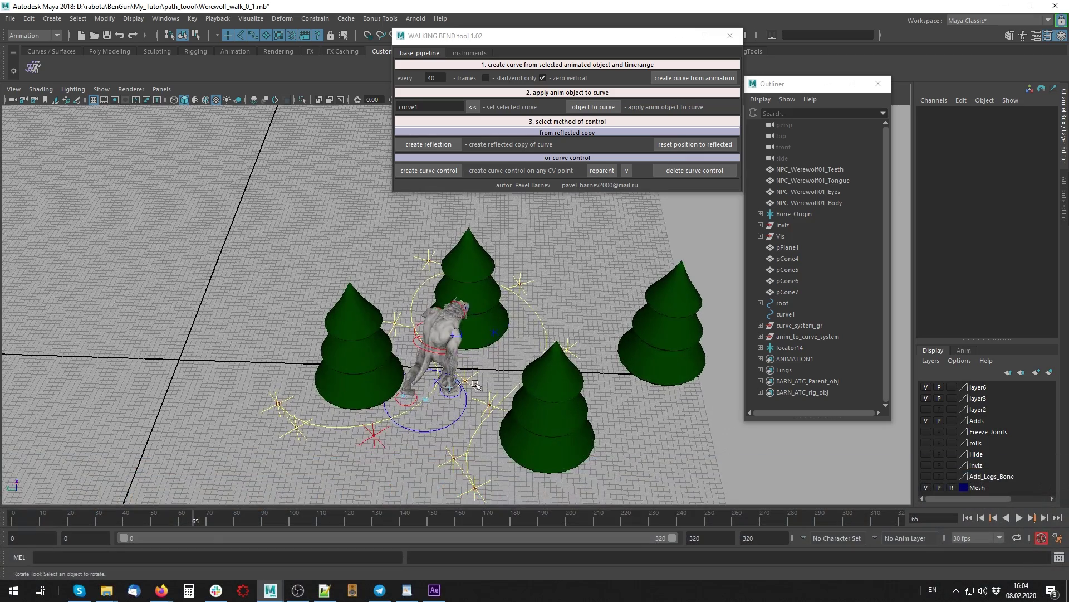
pyautogui.click(472, 386)
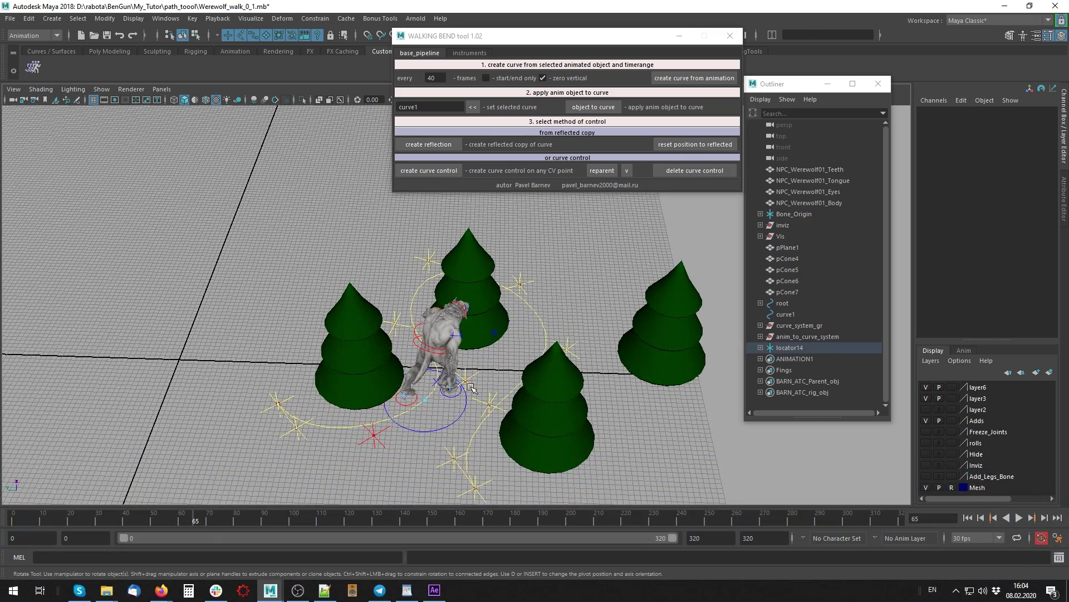
pyautogui.click(604, 175)
# Rotate locator14 to -83.95 on Z around a tree, then scrub to preview the walk
pyautogui.click(408, 459)
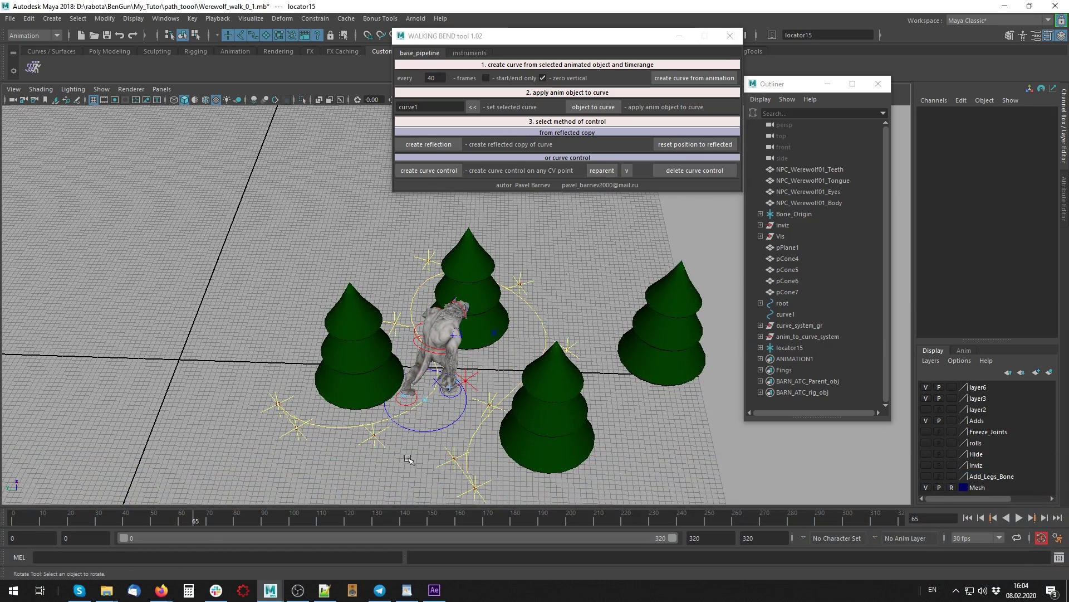
pyautogui.click(387, 450)
pyautogui.moveTo(415, 468); pyautogui.dragTo(423, 462)
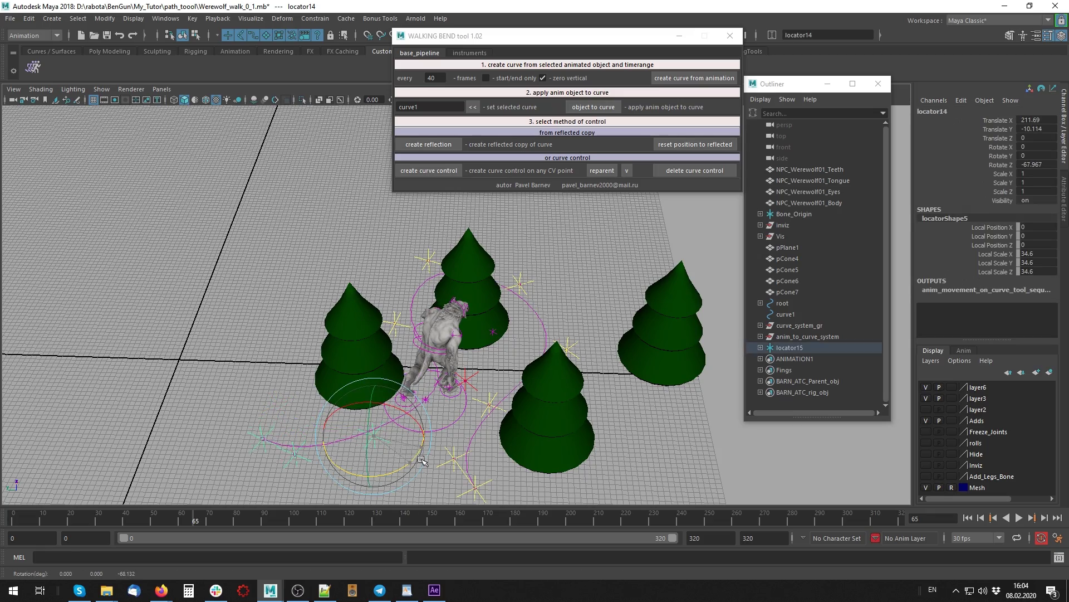
pyautogui.moveTo(569, 467)
pyautogui.keyDown('alt'); pyautogui.mouseDown()
pyautogui.moveTo(546, 430)
pyautogui.moveTo(473, 491)
pyautogui.mouseUp(); pyautogui.keyUp('alt')
pyautogui.click(549, 435)
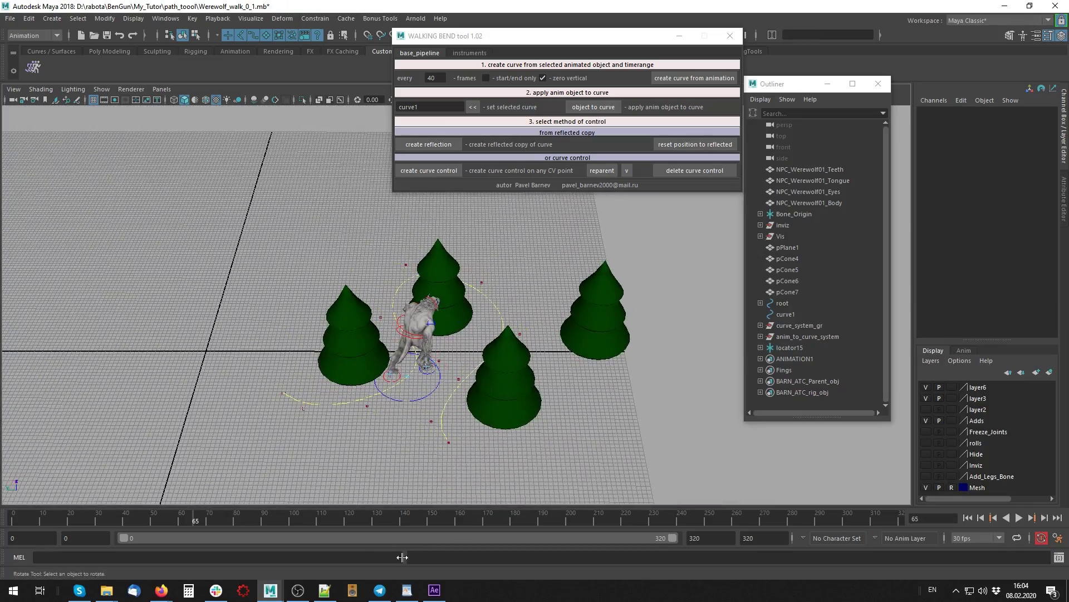
pyautogui.moveTo(177, 518)
pyautogui.mouseDown()
pyautogui.moveTo(596, 503)
pyautogui.moveTo(667, 518)
pyautogui.moveTo(923, 525)
pyautogui.moveTo(576, 518)
pyautogui.mouseUp()
pyautogui.moveTo(557, 434)
pyautogui.keyDown('alt'); pyautogui.mouseDown()
pyautogui.moveTo(275, 417)
pyautogui.moveTo(421, 420)
pyautogui.mouseUp(); pyautogui.keyUp('alt')
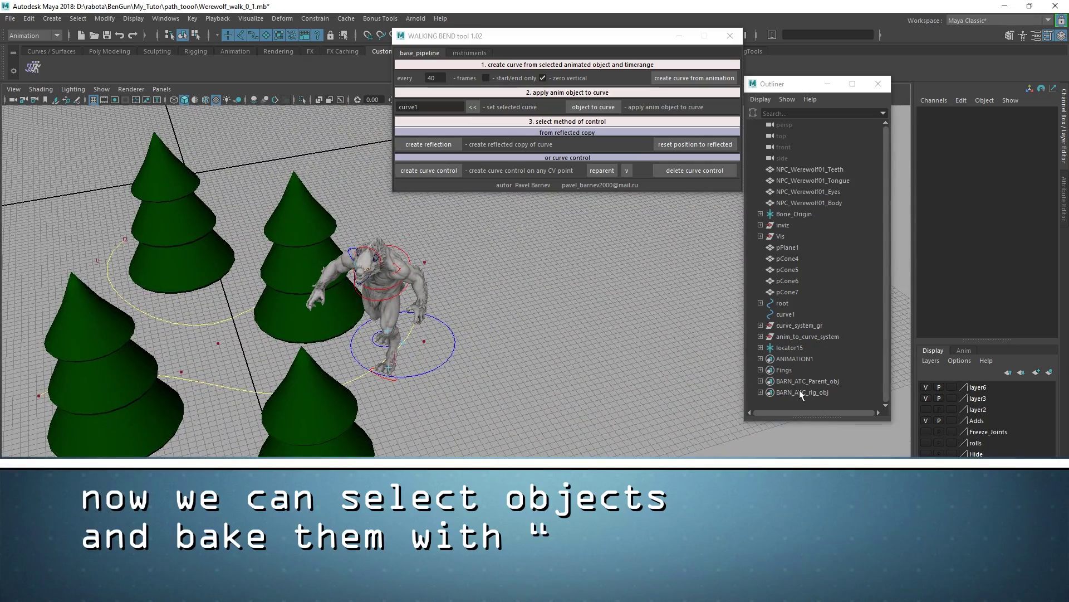
# Fast bake the Foot_L, Foot_R and root controls under BARN_ATC_rig_obj
pyautogui.click(760, 393)
pyautogui.scroll(-1, 817, 349)
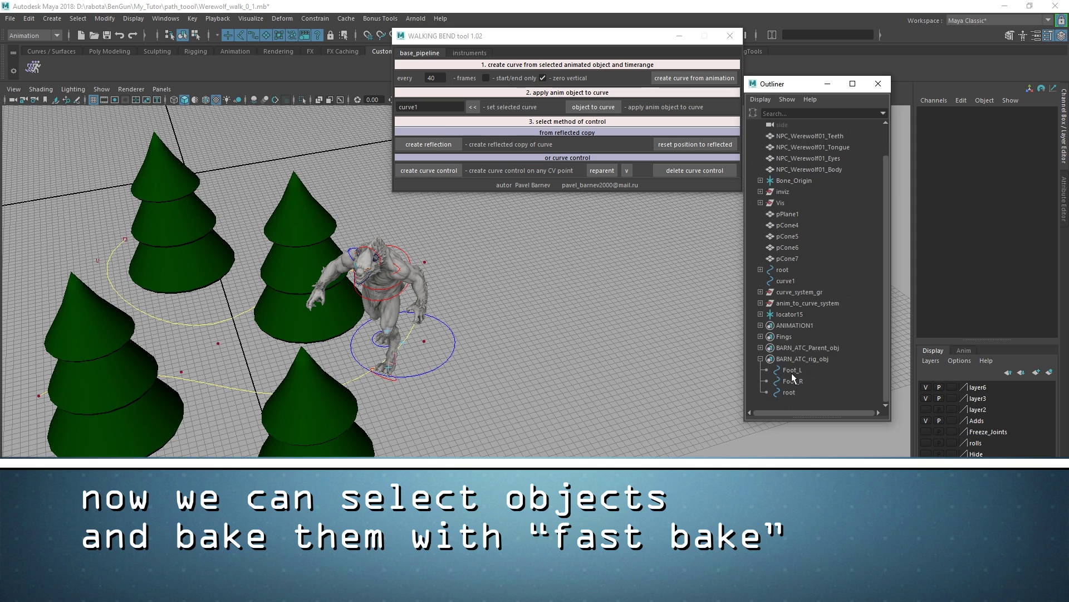
pyautogui.moveTo(793, 396); pyautogui.dragTo(701, 448)
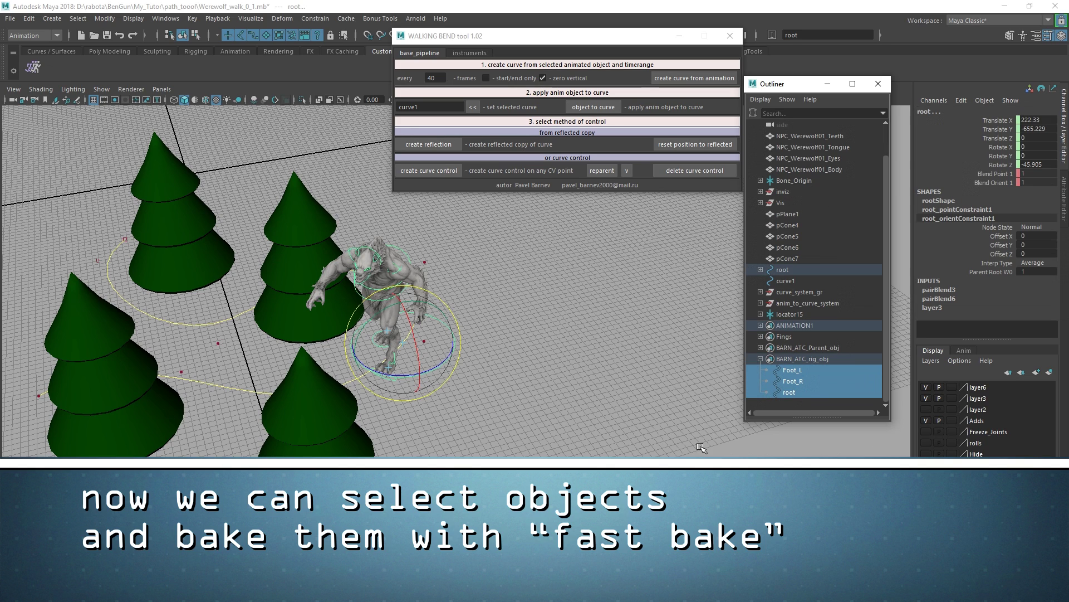
pyautogui.click(475, 57)
pyautogui.keyDown('alt'); pyautogui.moveTo(357, 390); pyautogui.dragTo(397, 397); pyautogui.keyUp('alt')
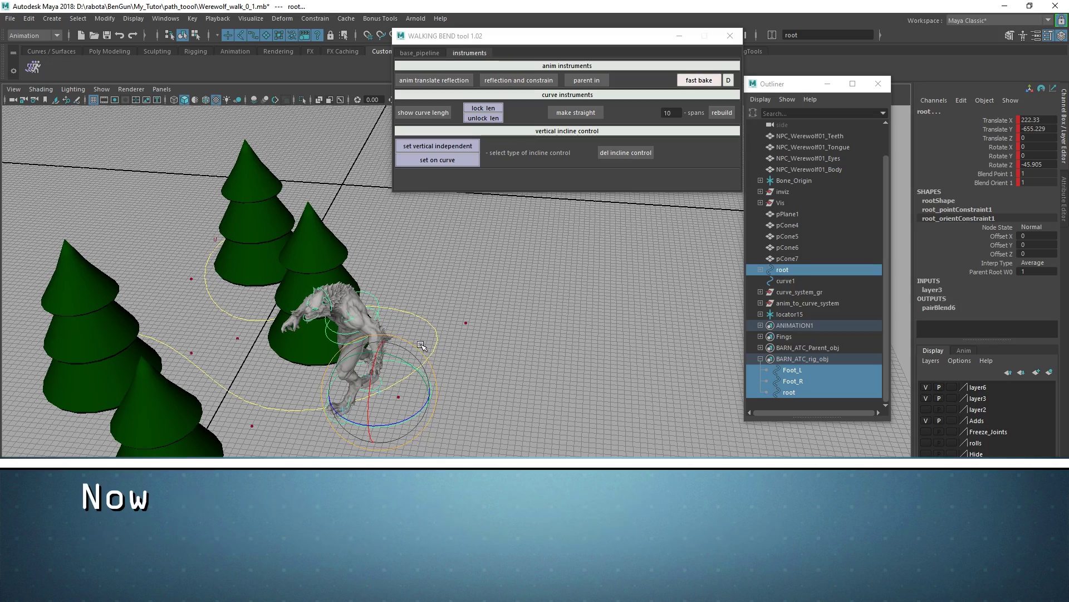
pyautogui.moveTo(416, 349)
pyautogui.keyDown('alt'); pyautogui.mouseDown()
pyautogui.moveTo(370, 429)
pyautogui.moveTo(486, 381)
pyautogui.moveTo(479, 357)
pyautogui.mouseUp(); pyautogui.keyUp('alt')
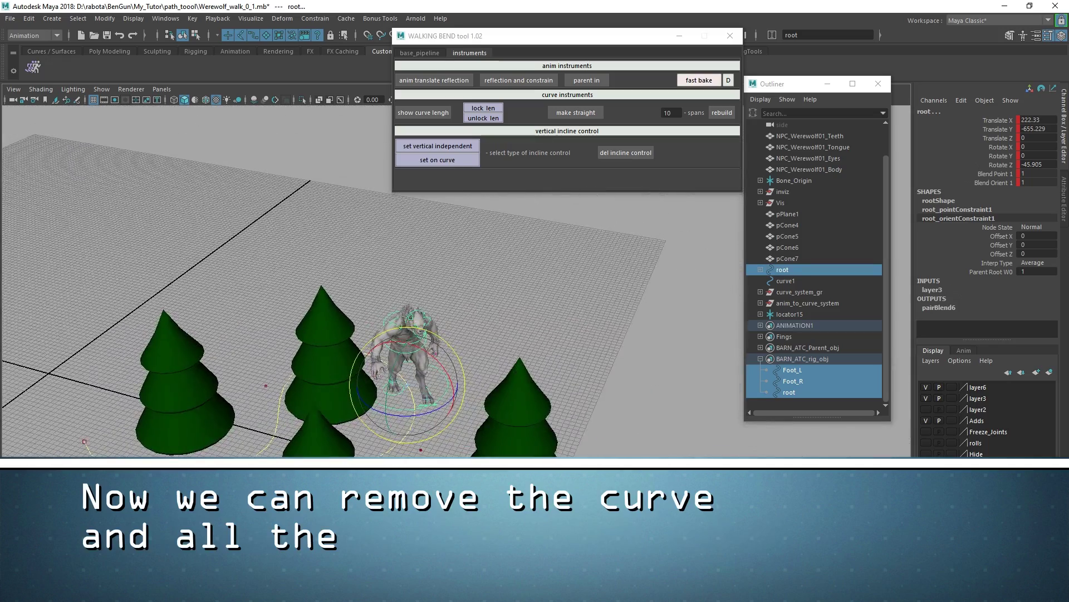
# Delete curve1 and curve_system_gr, then play back the baked walk
pyautogui.moveTo(797, 283); pyautogui.dragTo(801, 307)
pyautogui.press('Delete')
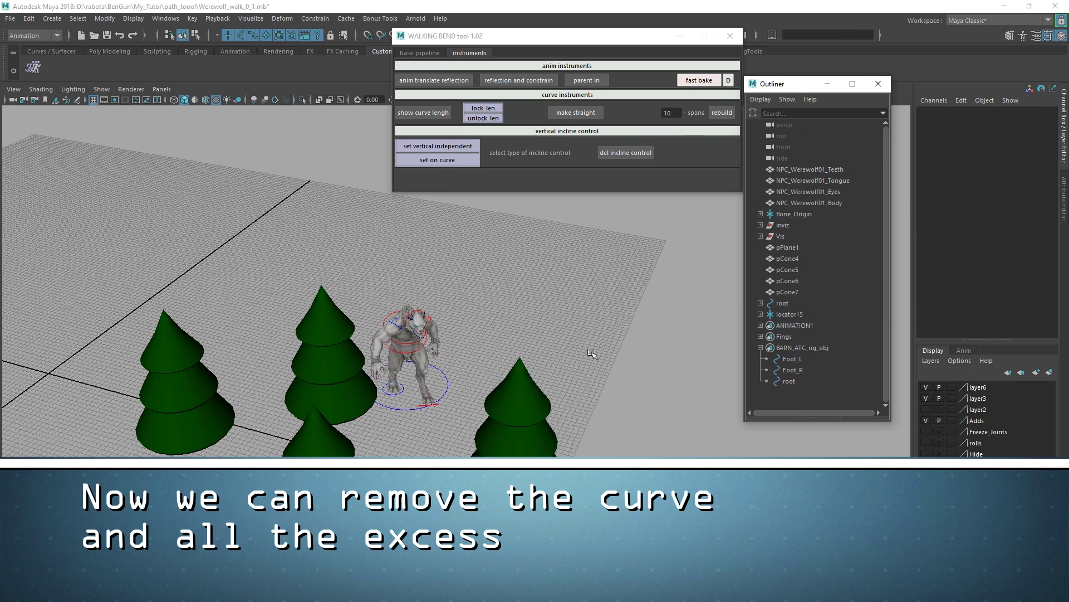
pyautogui.hotkey('alt', 'v')
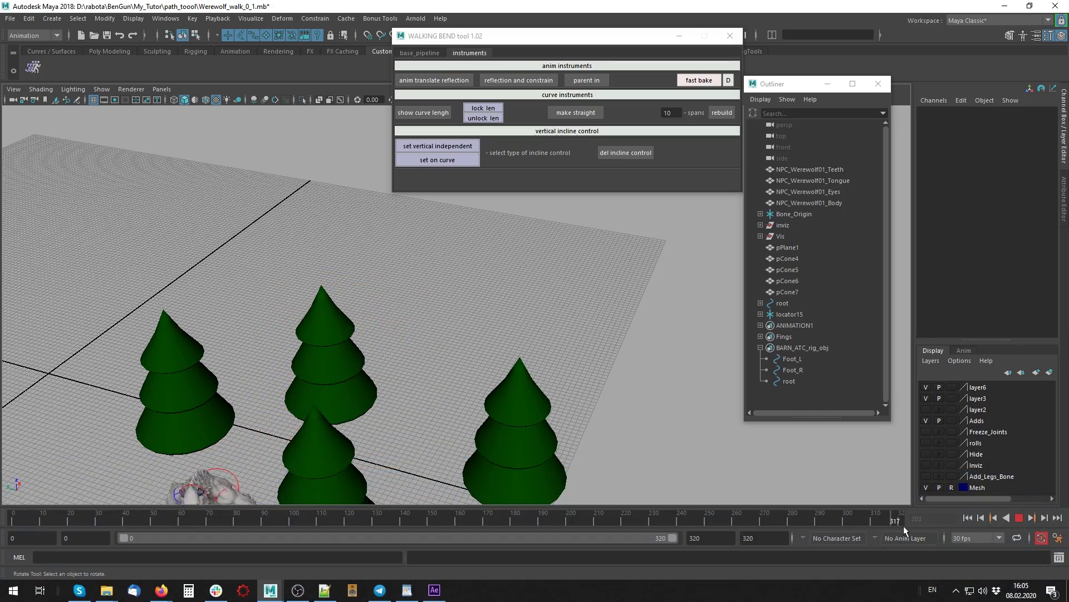
# Stop playback, delete the leftover locator15, and play the baked walk again
pyautogui.scroll(3, 499, 320)
pyautogui.keyDown('alt'); pyautogui.moveTo(499, 320); pyautogui.dragTo(423, 390); pyautogui.keyUp('alt')
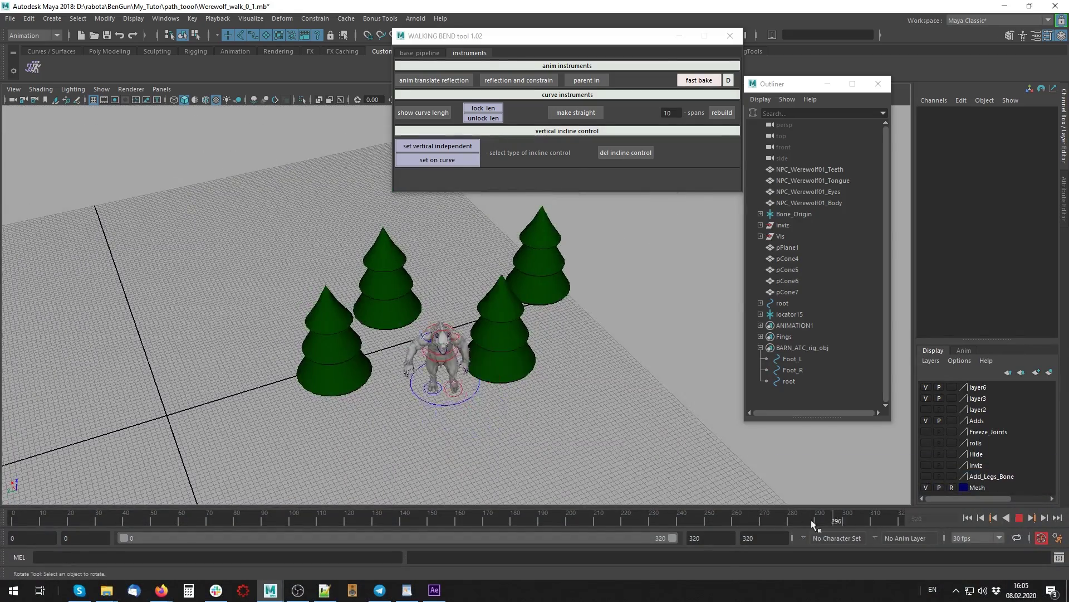
pyautogui.keyDown('alt'); pyautogui.moveTo(356, 424); pyautogui.dragTo(252, 383); pyautogui.keyUp('alt')
pyautogui.hotkey('alt', 'v')
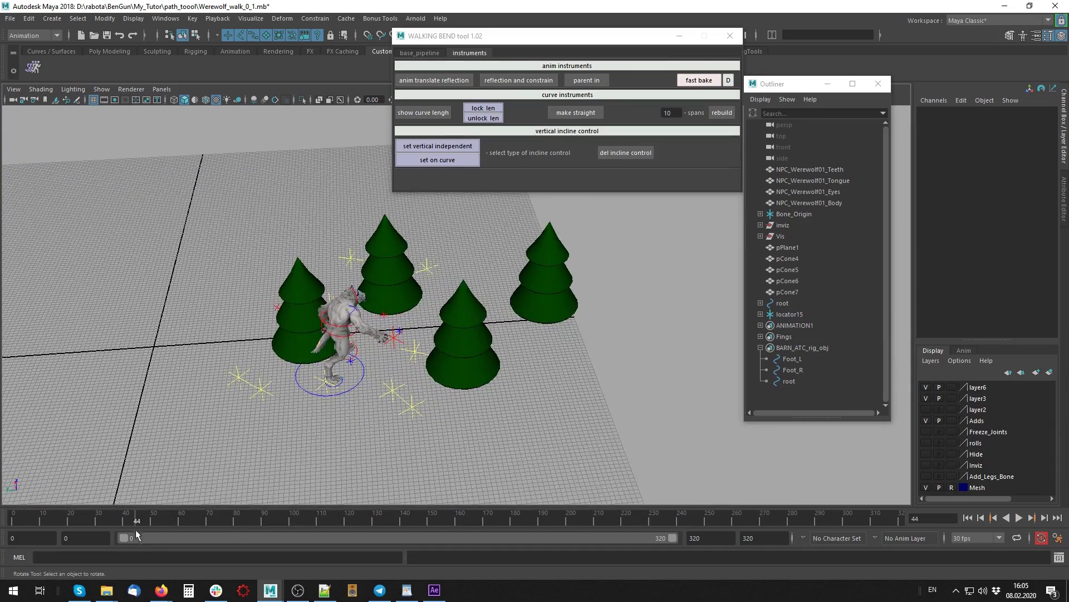
pyautogui.click(252, 384)
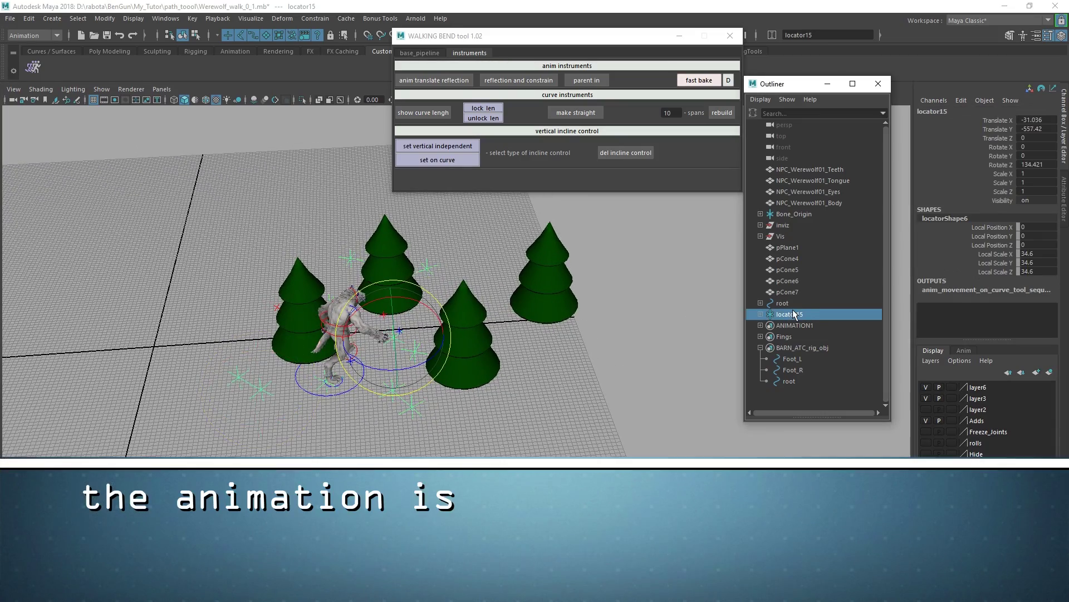
pyautogui.press('Delete')
pyautogui.hotkey('alt', 'v')
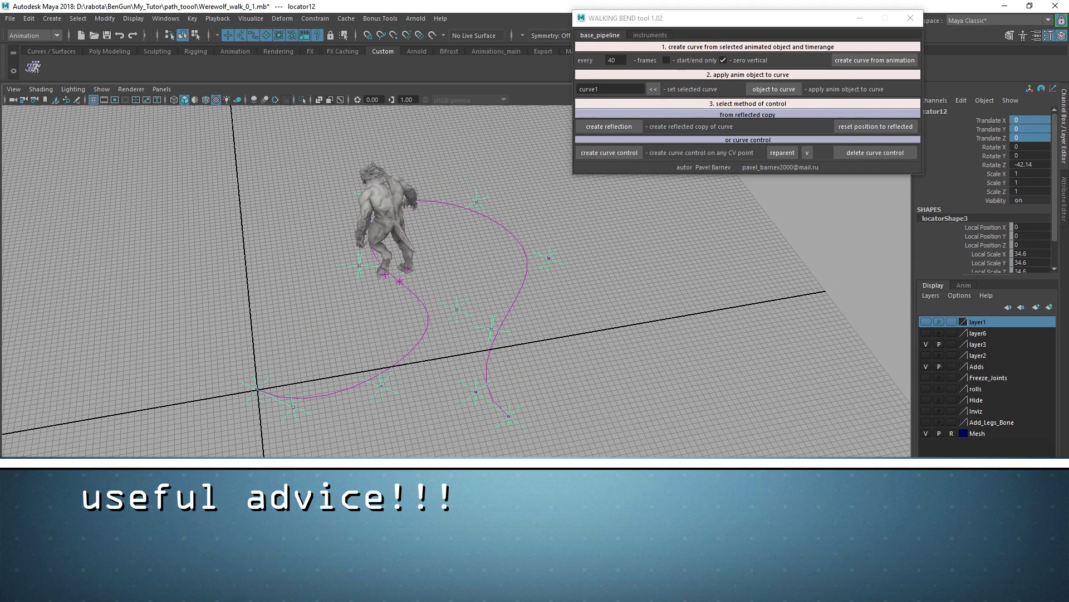
# Scale the walking curve around locator12 up, play the walk, then shrink it to 0.656
pyautogui.moveTo(256, 392); pyautogui.dragTo(487, 382)
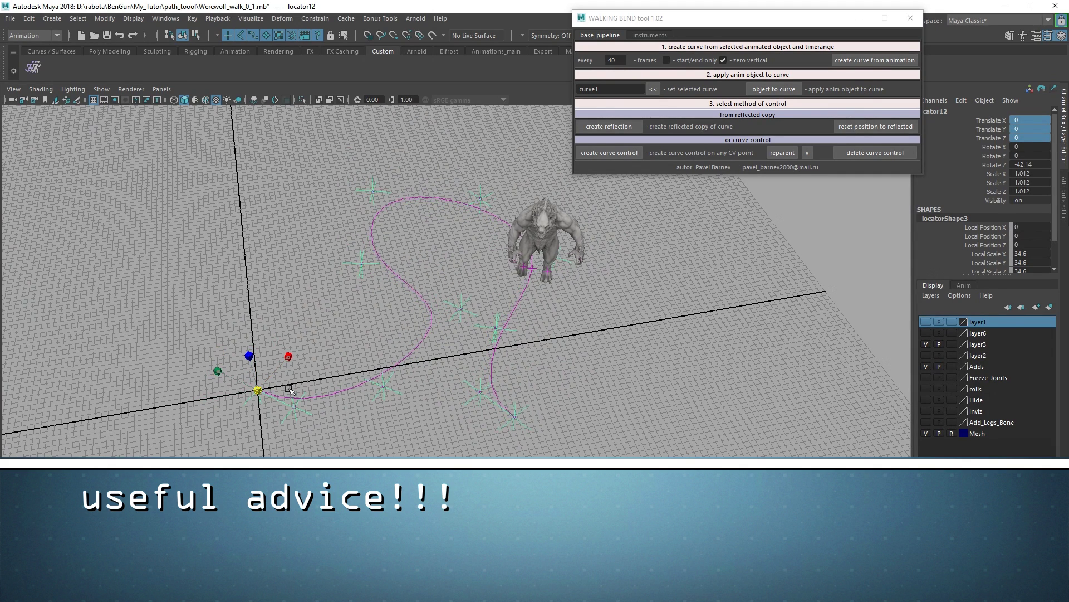
pyautogui.hotkey('alt', 'v')
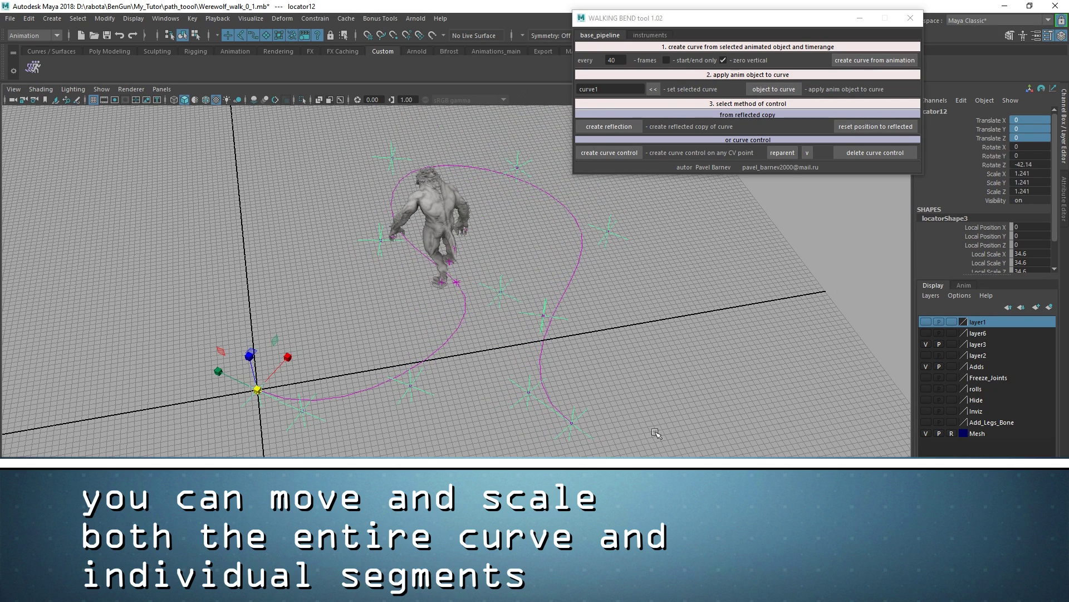
pyautogui.moveTo(256, 391); pyautogui.dragTo(167, 392)
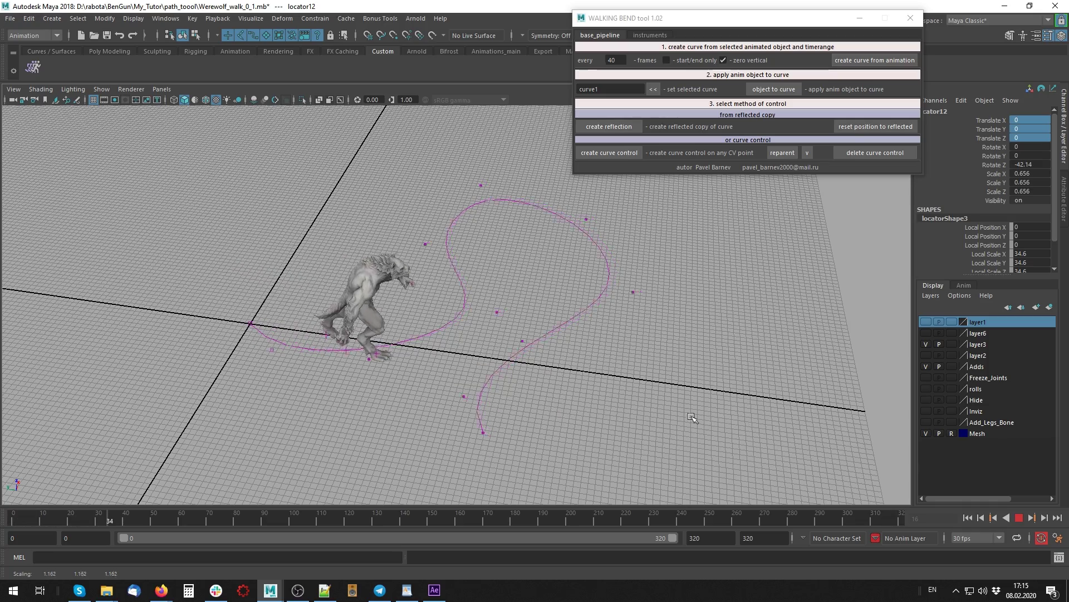
# Review the walk, then scale down one curve locator to shrink its segment
pyautogui.press('Escape')
pyautogui.scroll(3, 545, 406)
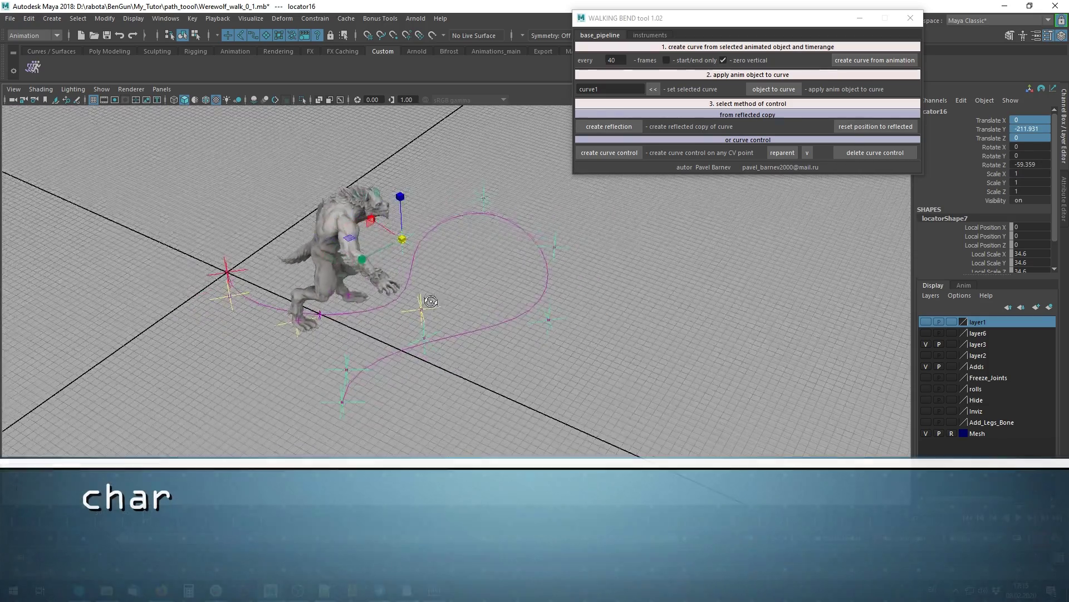
pyautogui.hotkey('alt', 'v')
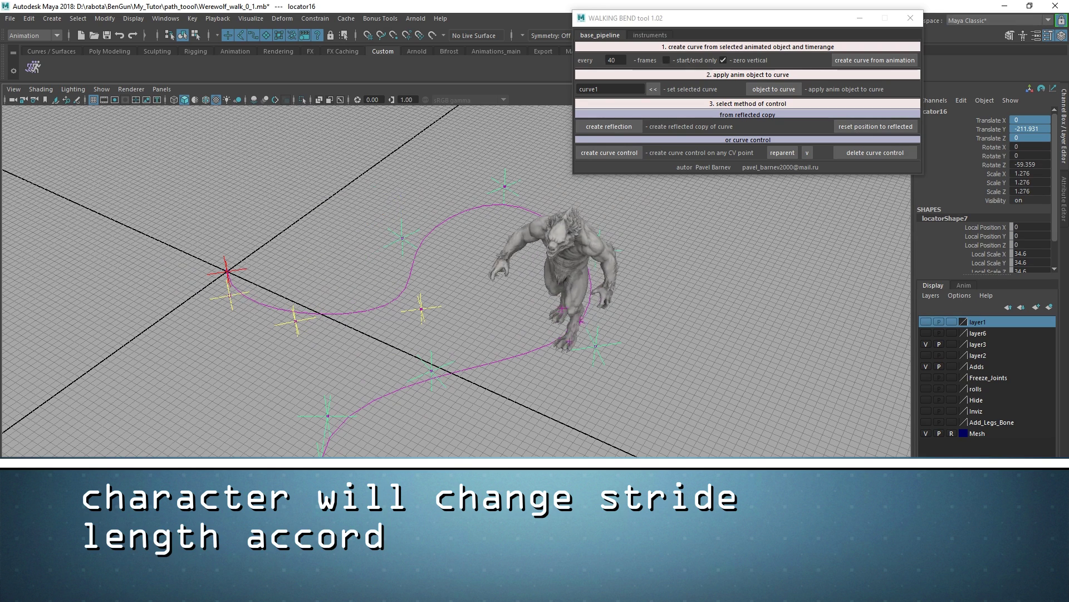
pyautogui.press('Escape')
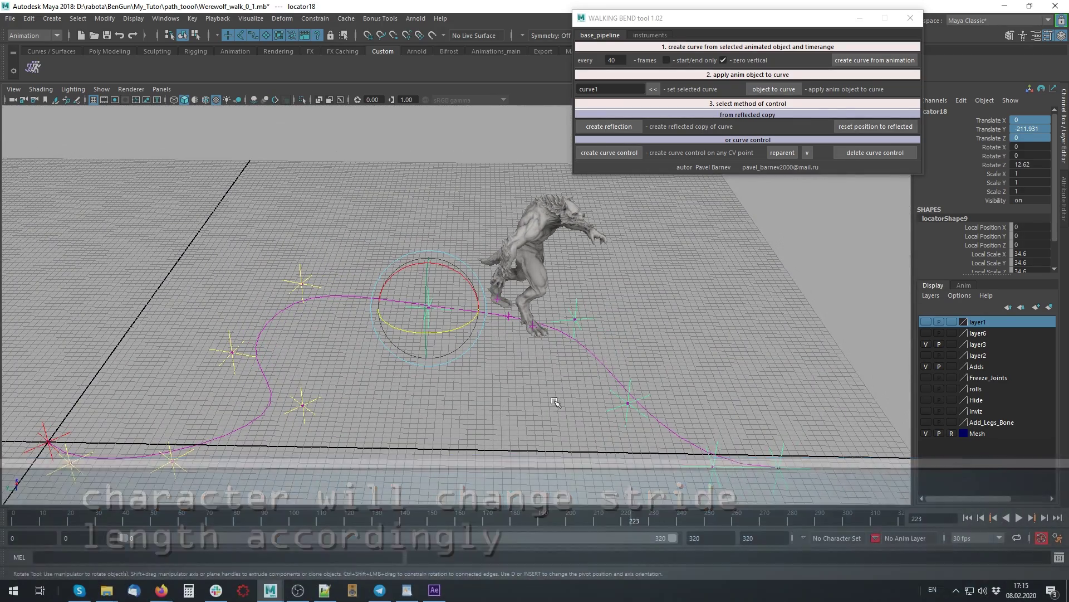
pyautogui.press('r')
pyautogui.moveTo(613, 312); pyautogui.dragTo(580, 305, button='middle')
# Scrub and play the walk to check that the stride length adapts near the curve's end
pyautogui.moveTo(634, 517)
pyautogui.mouseDown()
pyautogui.moveTo(618, 518)
pyautogui.moveTo(690, 518)
pyautogui.mouseUp()
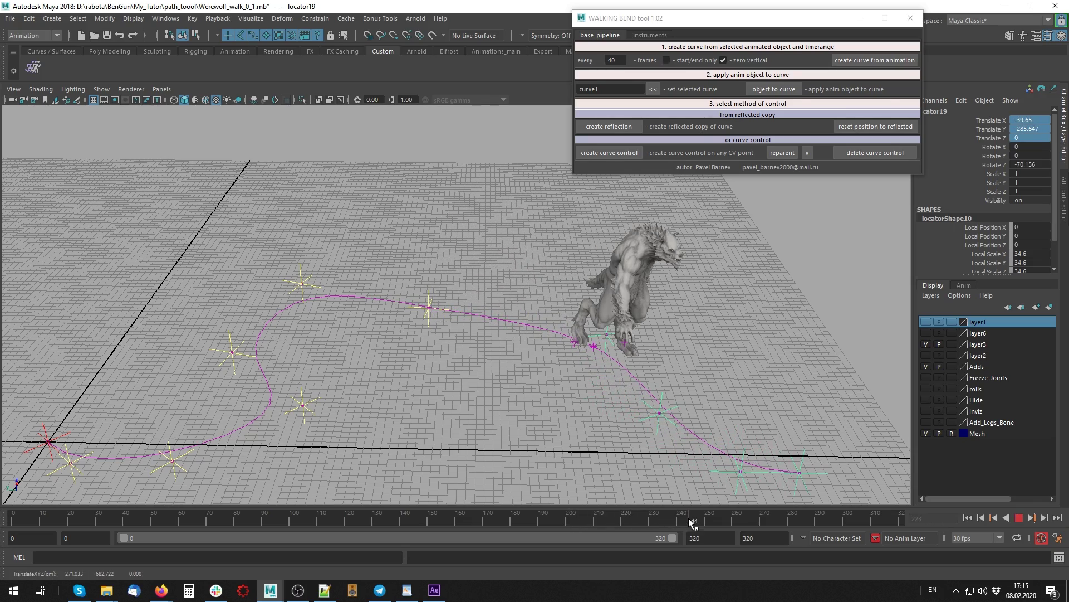
pyautogui.keyDown('alt'); pyautogui.moveTo(675, 454); pyautogui.dragTo(613, 451); pyautogui.keyUp('alt')
pyautogui.hotkey('alt', 'v')
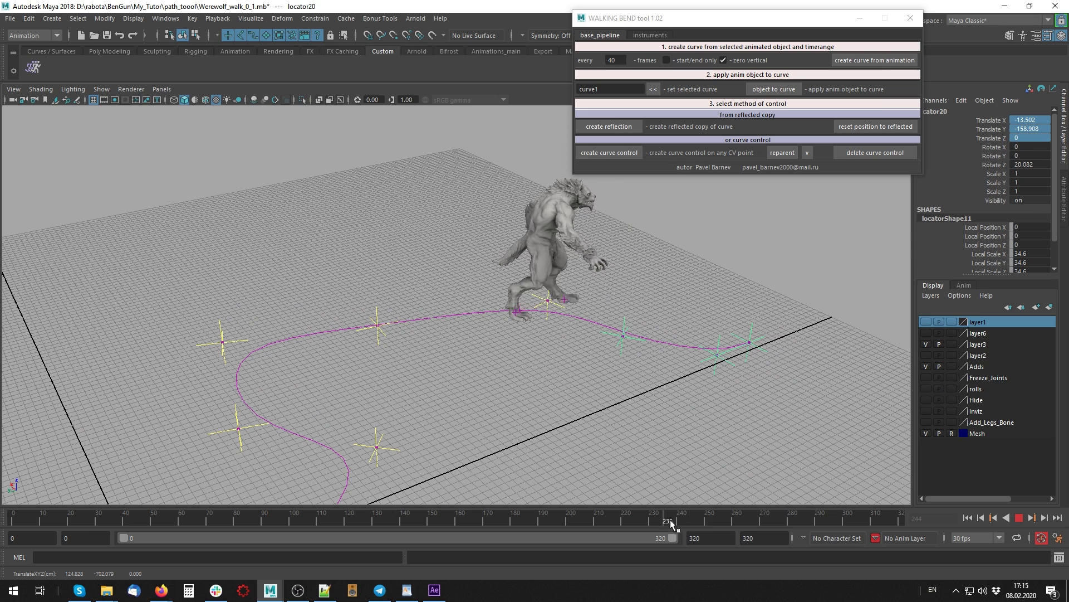
pyautogui.hotkey('alt', 'v')
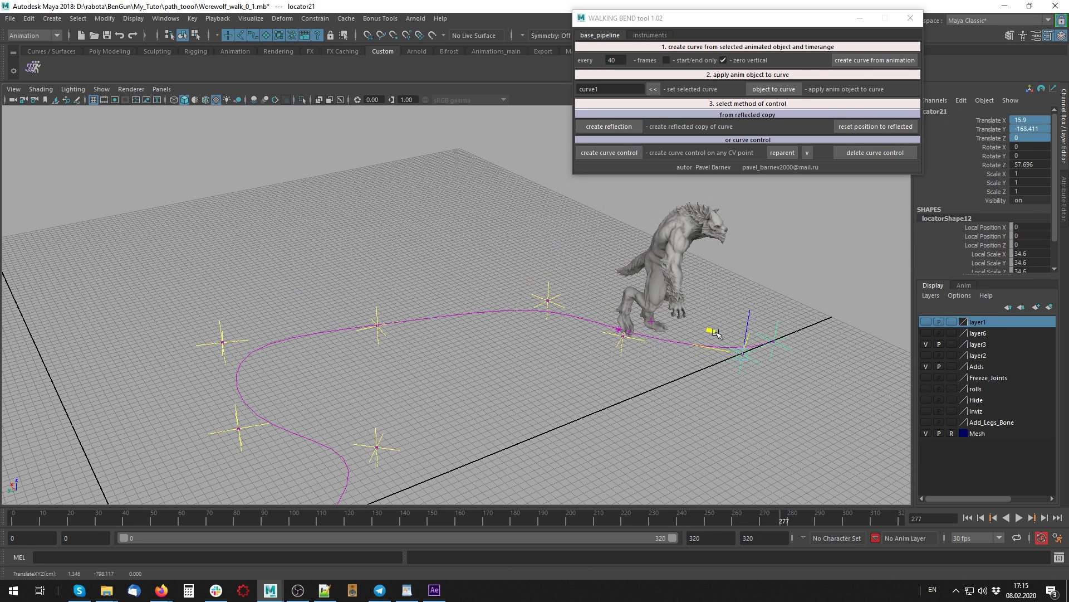
pyautogui.moveTo(774, 518)
pyautogui.mouseDown()
pyautogui.moveTo(870, 527)
pyautogui.moveTo(384, 521)
pyautogui.mouseUp()
pyautogui.keyDown('alt'); pyautogui.moveTo(390, 445); pyautogui.dragTo(526, 457); pyautogui.keyUp('alt')
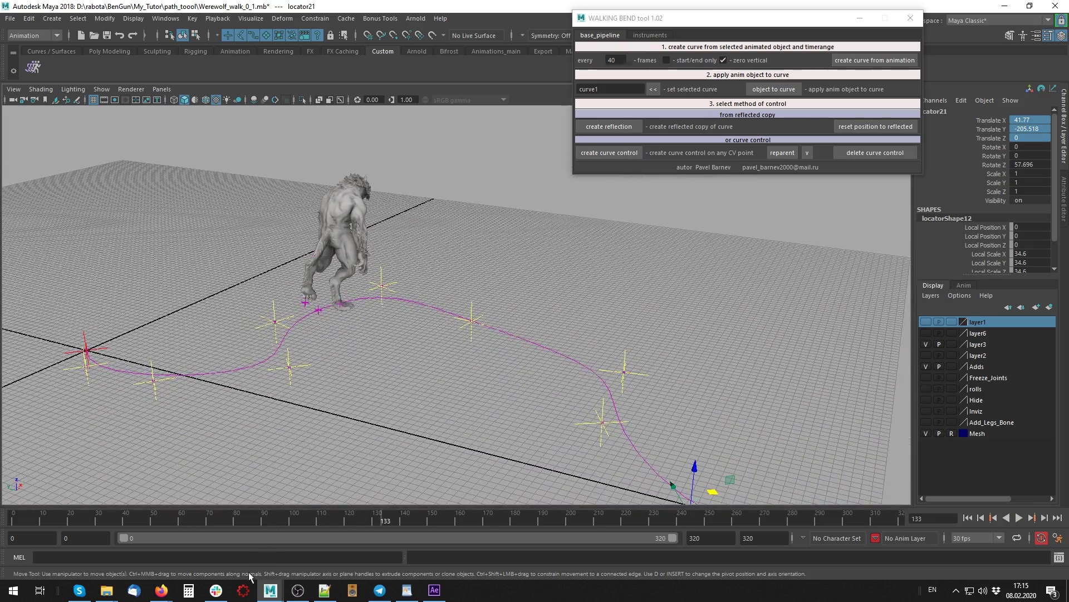